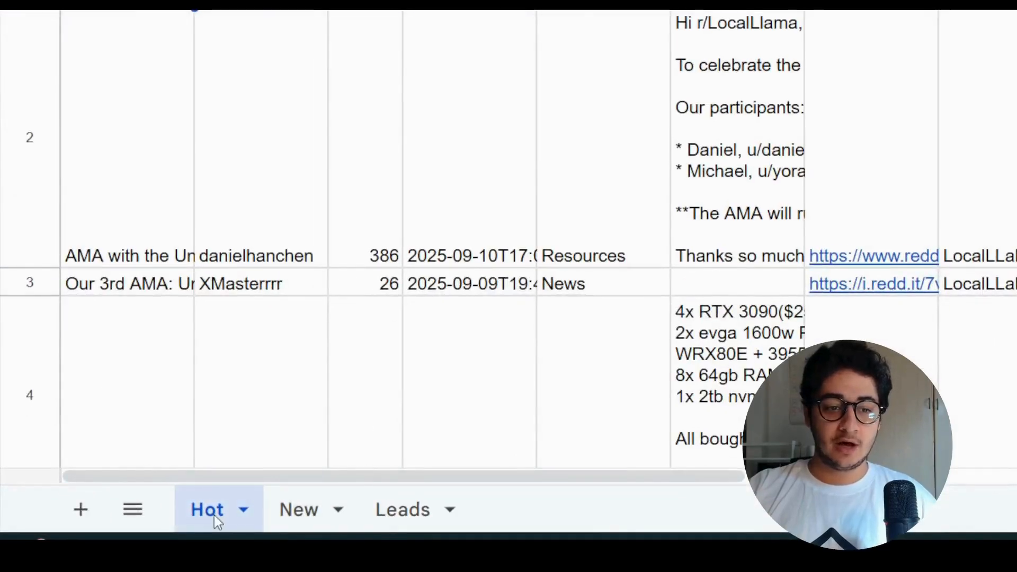
Step: Browse the New and Leads sheets of Reddit HQ, then minimize the spreadsheet window
{"action": "left_click", "coordinate": [286, 516]}
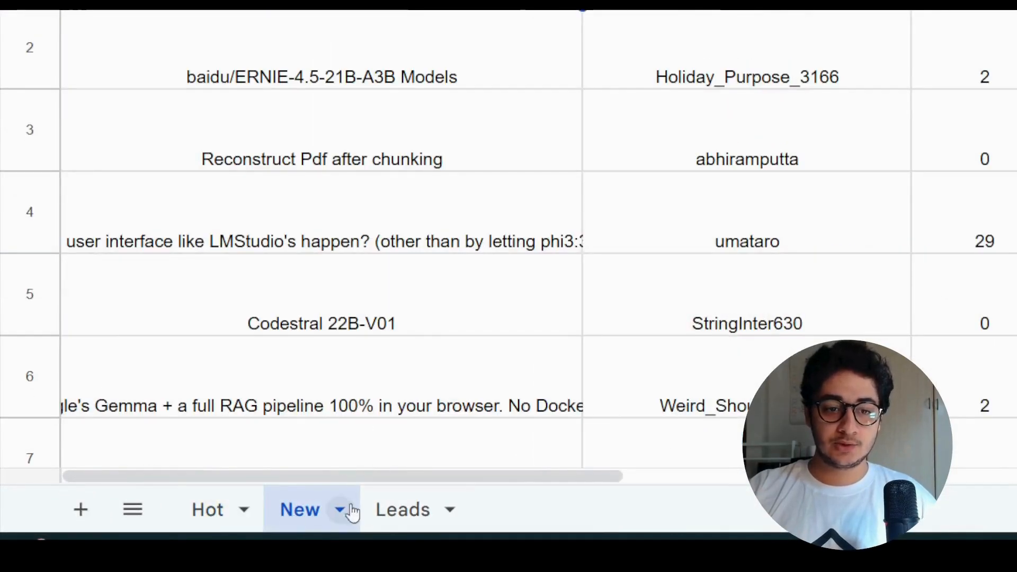
{"action": "left_click", "coordinate": [403, 510]}
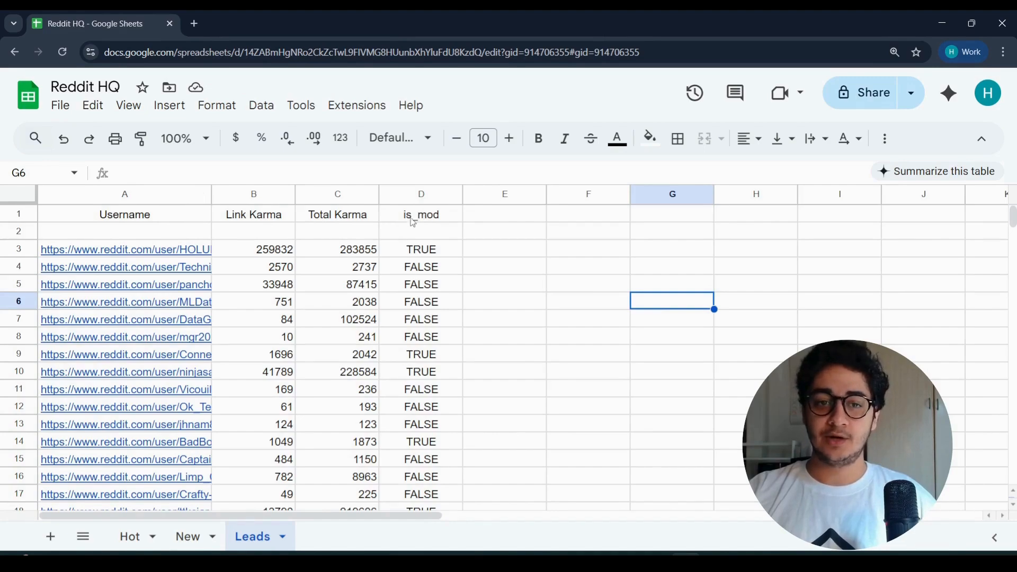
{"action": "left_click", "coordinate": [188, 537]}
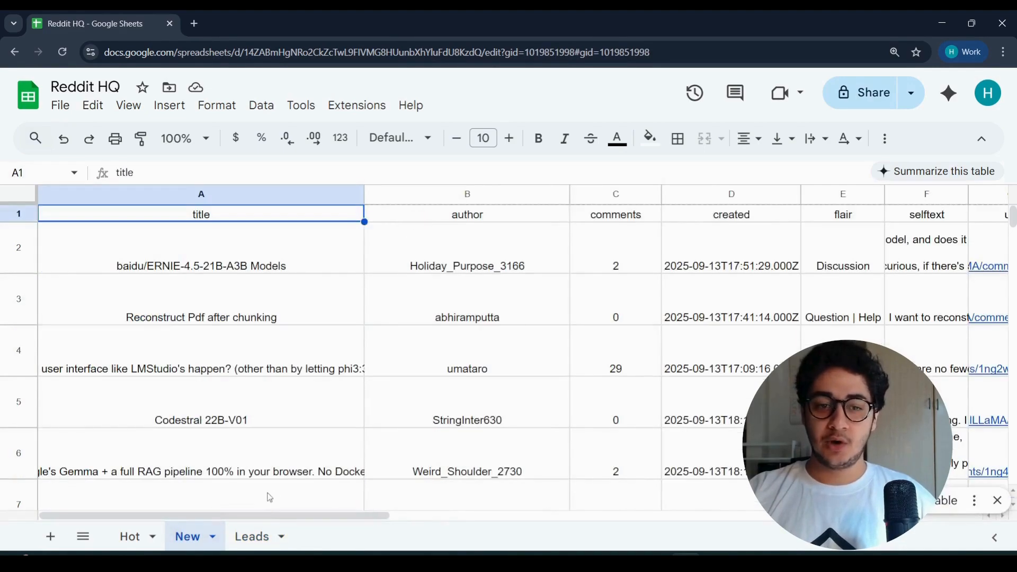
{"action": "left_click_drag", "start_coordinate": [272, 517], "coordinate": [449, 517]}
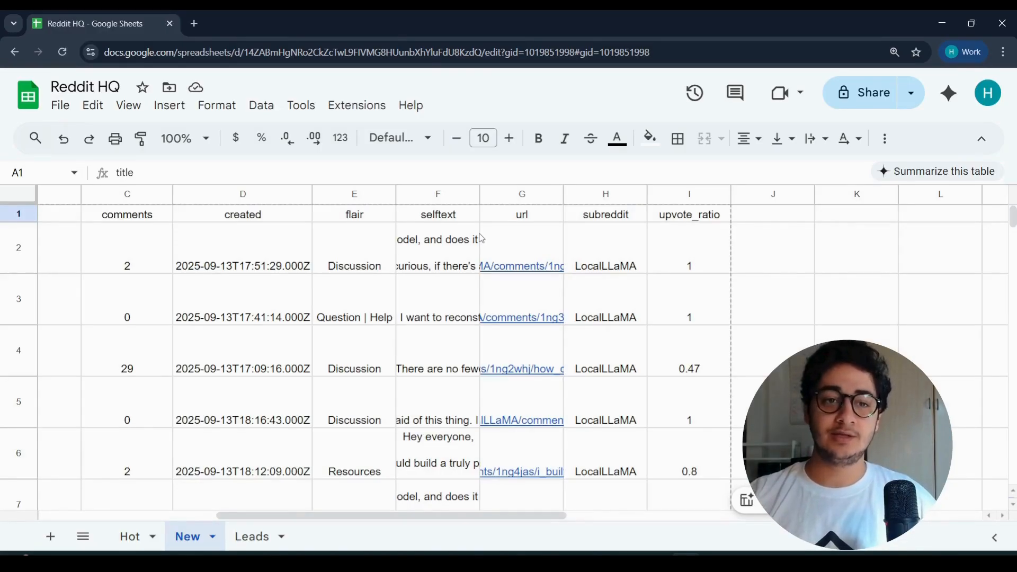
{"action": "left_click", "coordinate": [945, 14]}
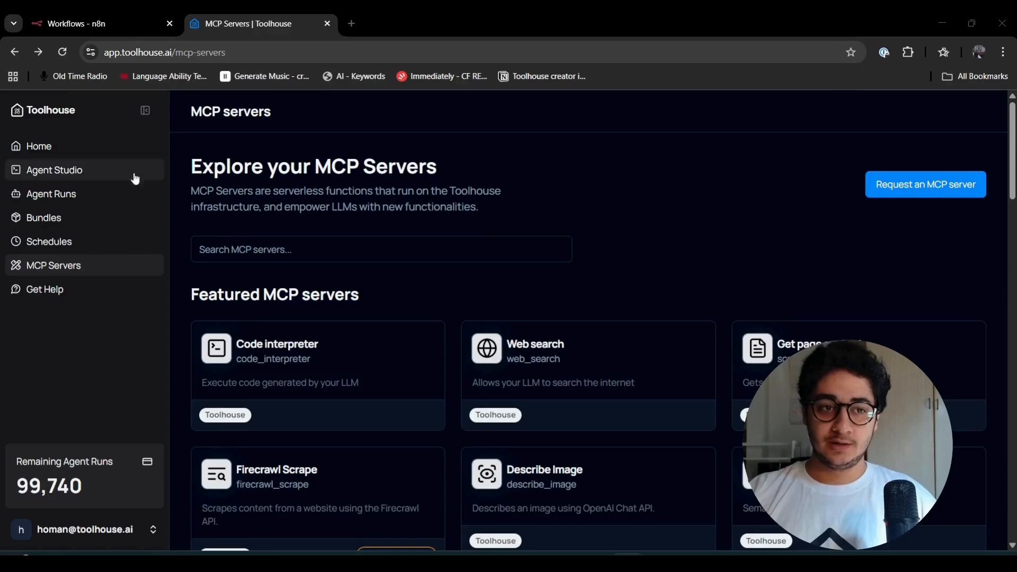
{"action": "scroll", "coordinate": [318, 318], "scroll_direction": "down", "scroll_amount": 5}
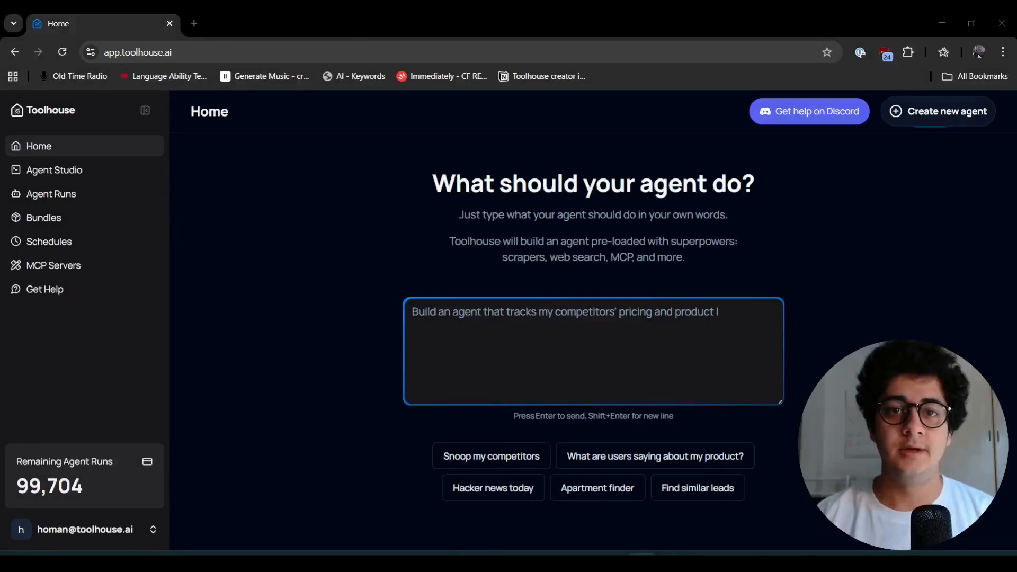
{"action": "type", "text": "changes."}
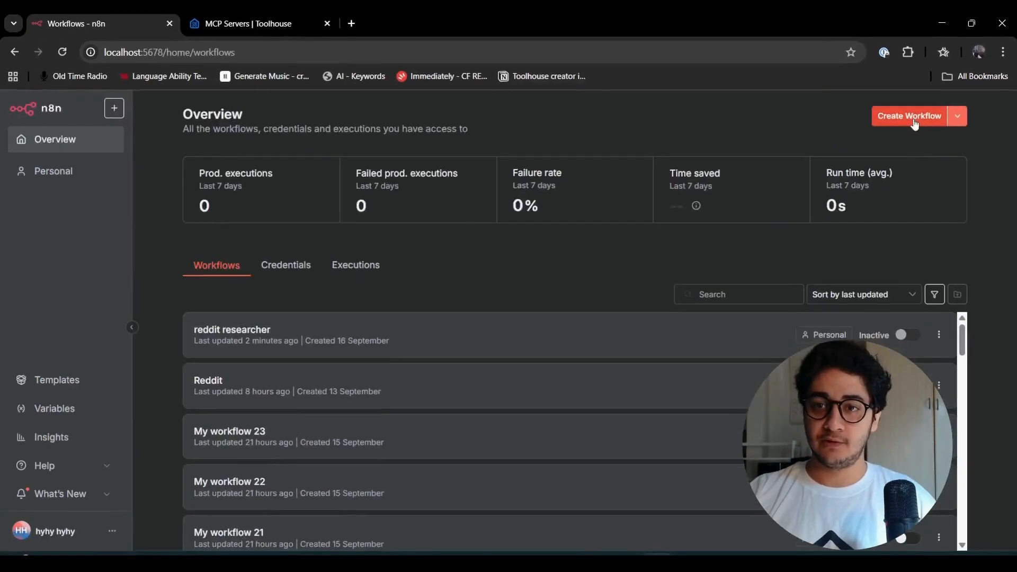
Step: Create a new workflow, paste the copied Reddit posts workflow and fit it into view
{"action": "left_click", "coordinate": [909, 116]}
{"action": "key", "text": "ctrl+v"}
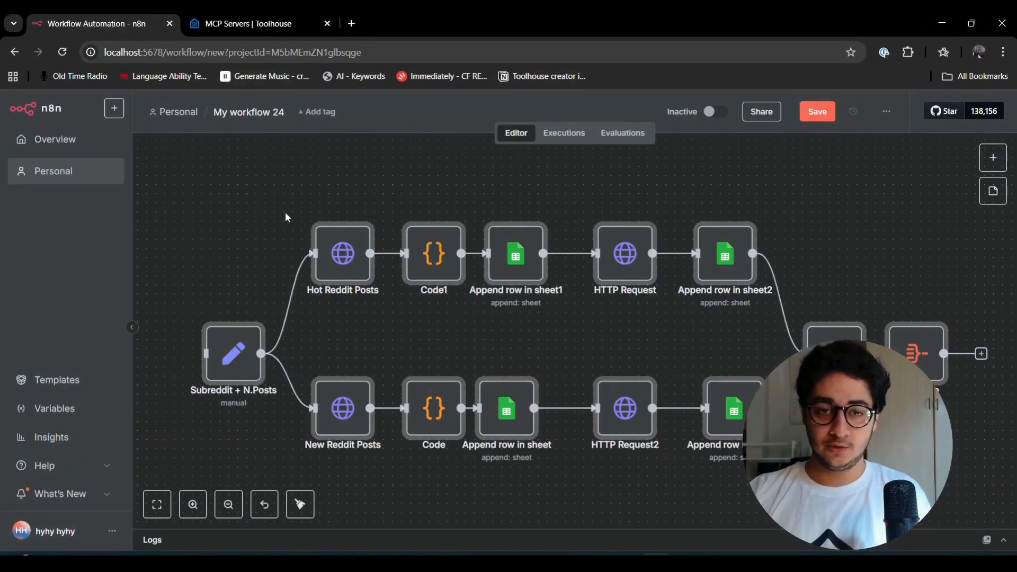
{"action": "left_click", "coordinate": [218, 195]}
{"action": "left_click_drag", "start_coordinate": [233, 194], "coordinate": [788, 462]}
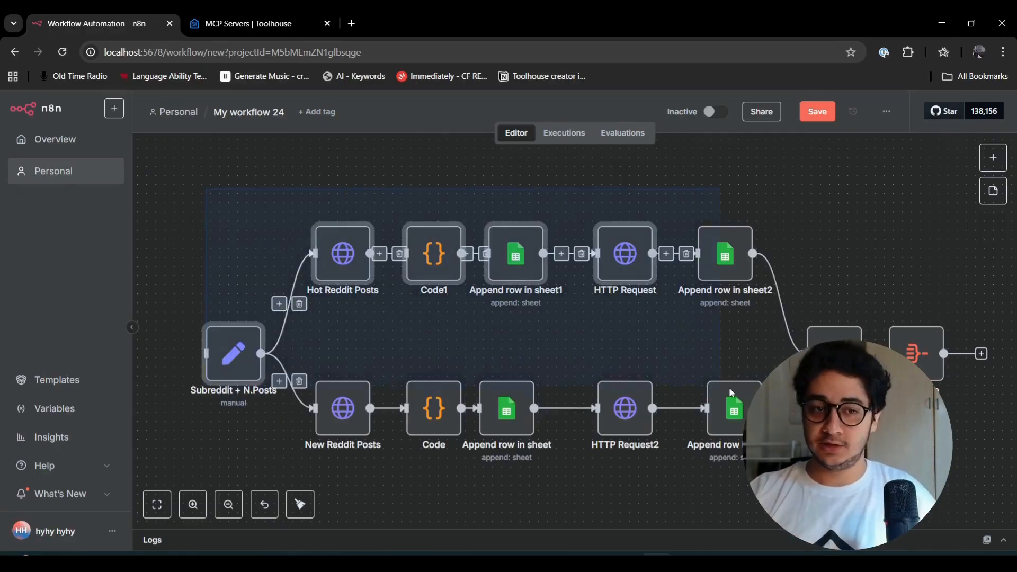
{"action": "left_click_drag", "start_coordinate": [233, 354], "coordinate": [543, 318]}
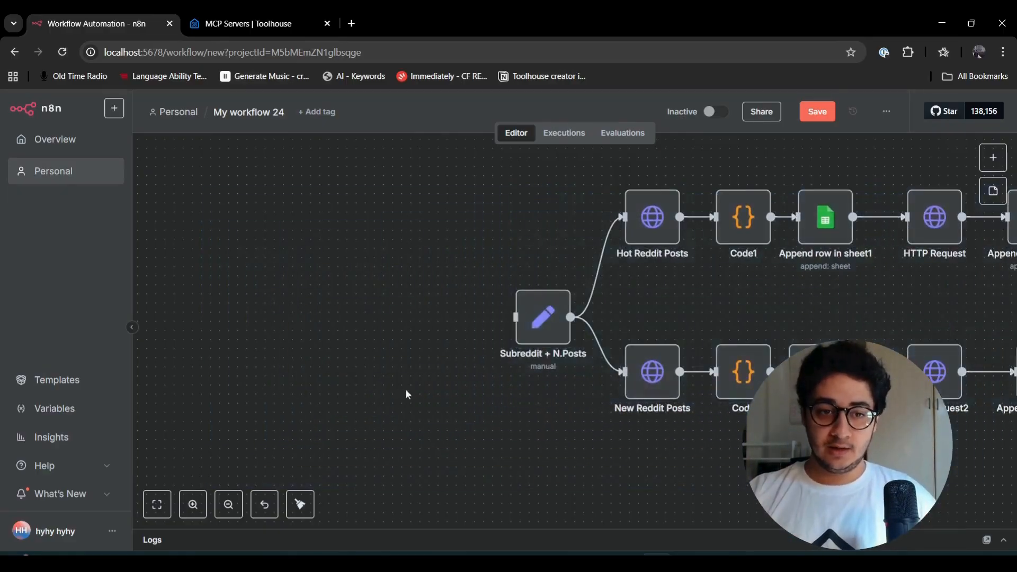
{"action": "key", "text": "1"}
Step: Add a manual run trigger and connect it to the Subreddit + N.Posts node
{"action": "left_click", "coordinate": [994, 160]}
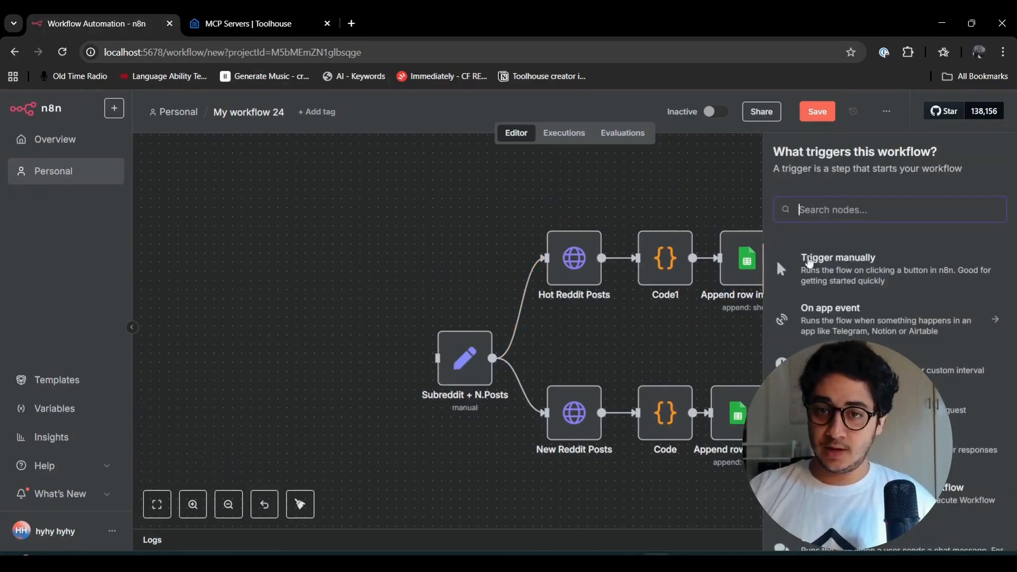
{"action": "left_click", "coordinate": [838, 263]}
{"action": "mouse_move", "coordinate": [301, 327]}
{"action": "left_mouse_down"}
{"action": "mouse_move", "coordinate": [291, 355]}
{"action": "mouse_move", "coordinate": [437, 358]}
{"action": "left_mouse_up"}
{"action": "left_click_drag", "start_coordinate": [286, 350], "coordinate": [347, 358]}
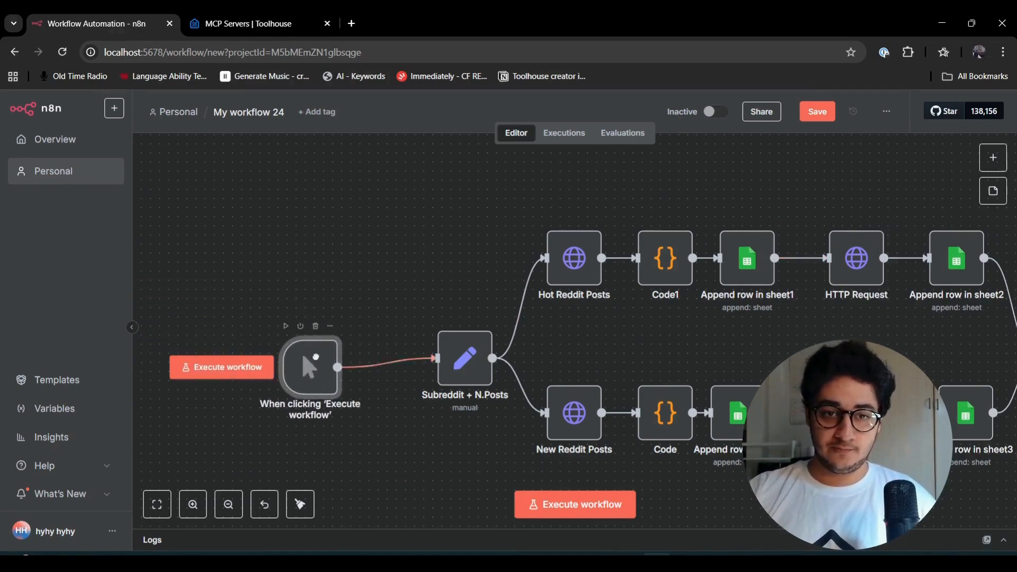
{"action": "scroll", "coordinate": [537, 239], "scroll_direction": "down", "scroll_amount": 2}
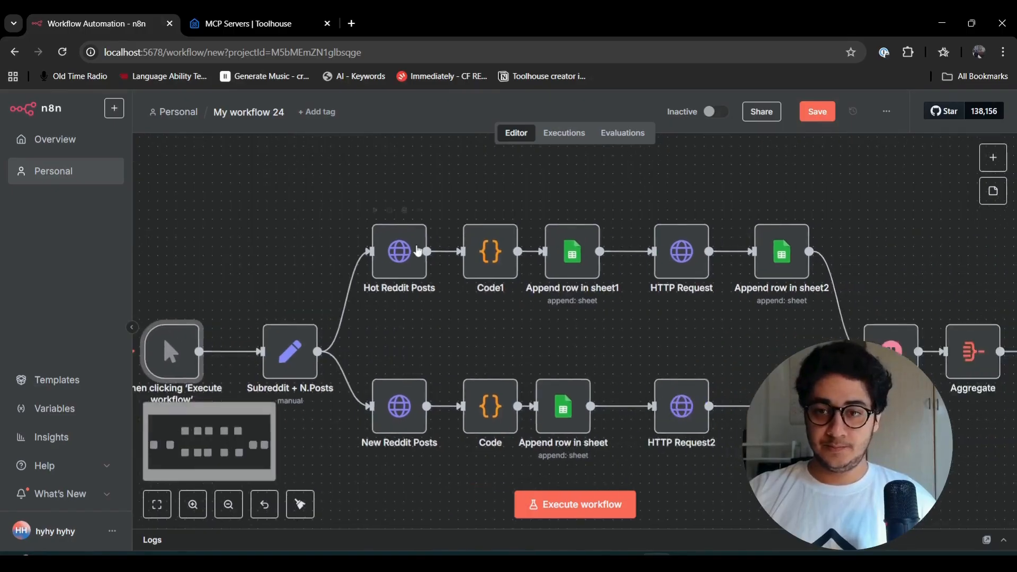
{"action": "scroll", "coordinate": [518, 302], "scroll_direction": "down", "scroll_amount": 1}
{"action": "mouse_move", "coordinate": [354, 370]}
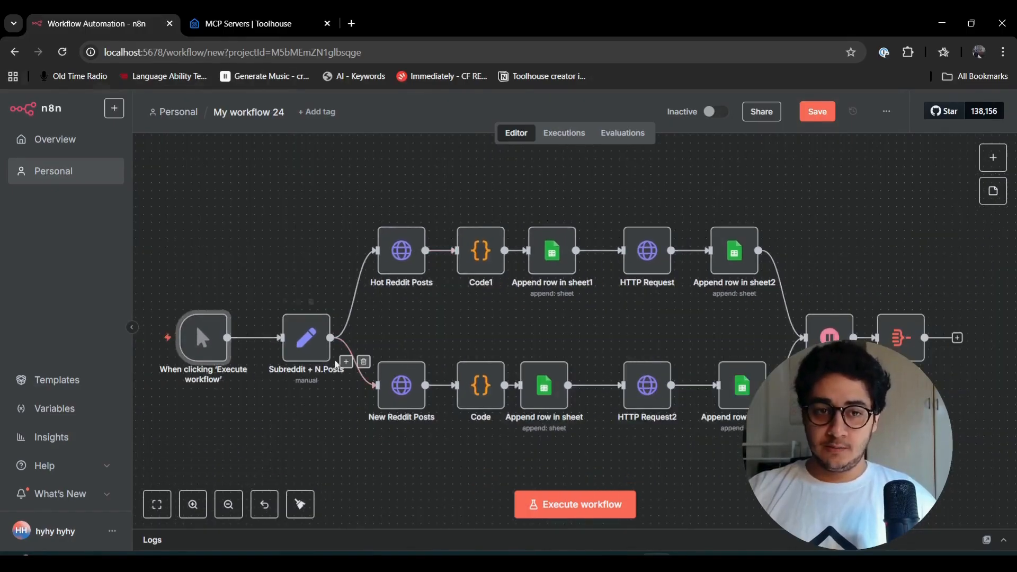
Step: Reposition the New Reddit Posts node and open the Subreddit + N.Posts settings
{"action": "left_click_drag", "start_coordinate": [446, 329], "coordinate": [431, 345]}
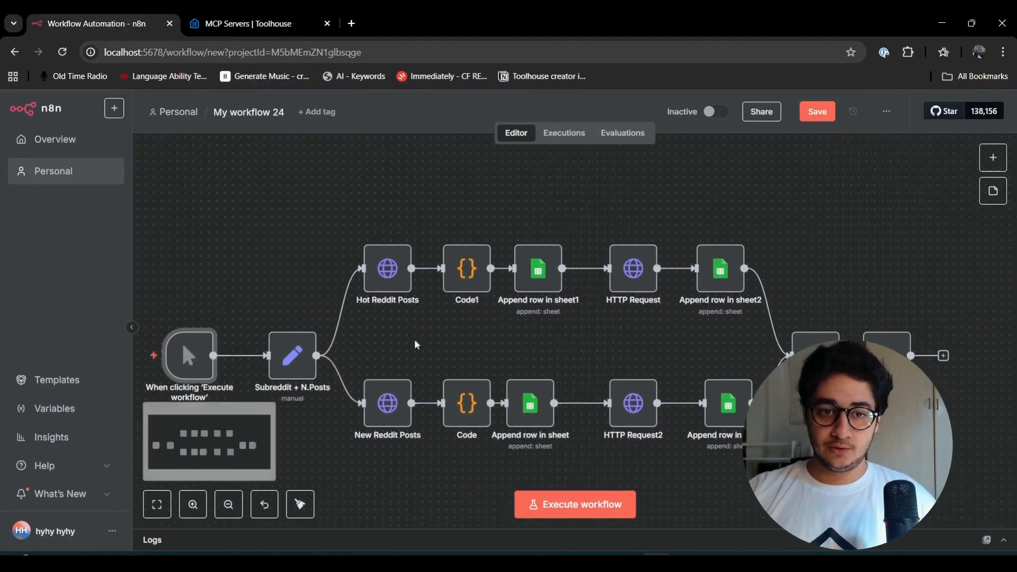
{"action": "mouse_move", "coordinate": [387, 404]}
{"action": "left_mouse_down"}
{"action": "mouse_move", "coordinate": [388, 436]}
{"action": "mouse_move", "coordinate": [388, 407]}
{"action": "left_mouse_up"}
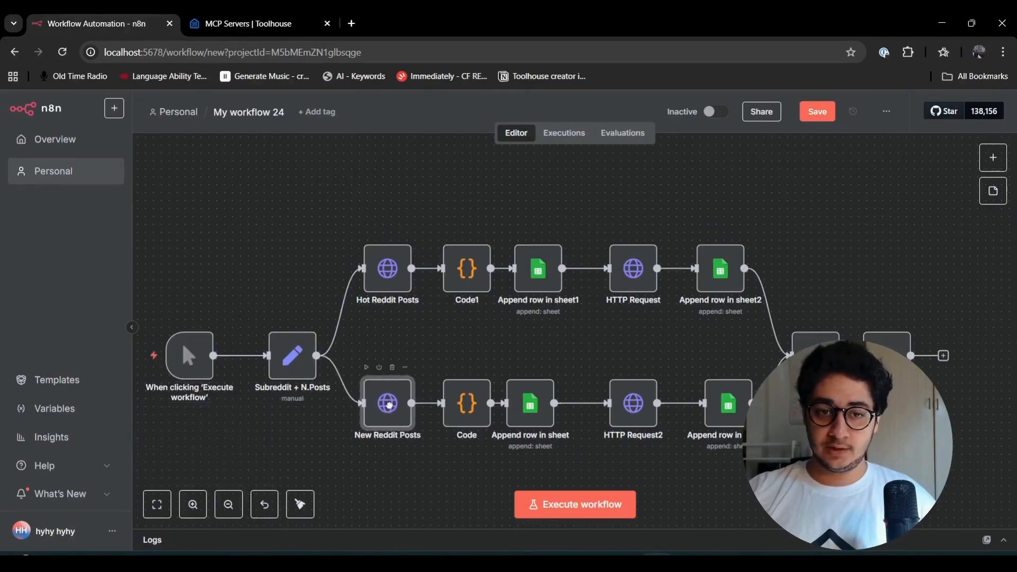
{"action": "left_click_drag", "start_coordinate": [293, 357], "coordinate": [268, 362]}
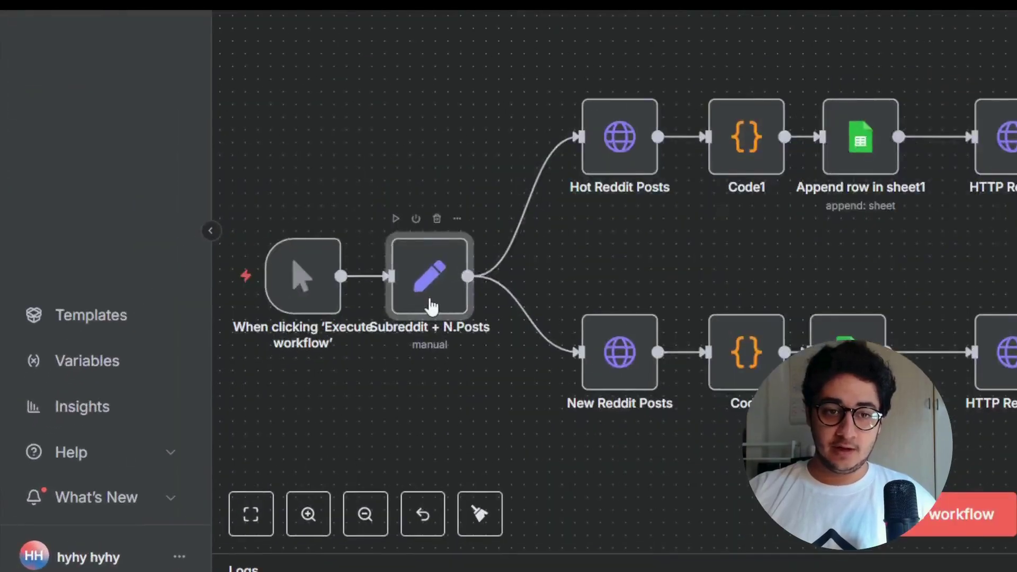
{"action": "double_click", "coordinate": [430, 302]}
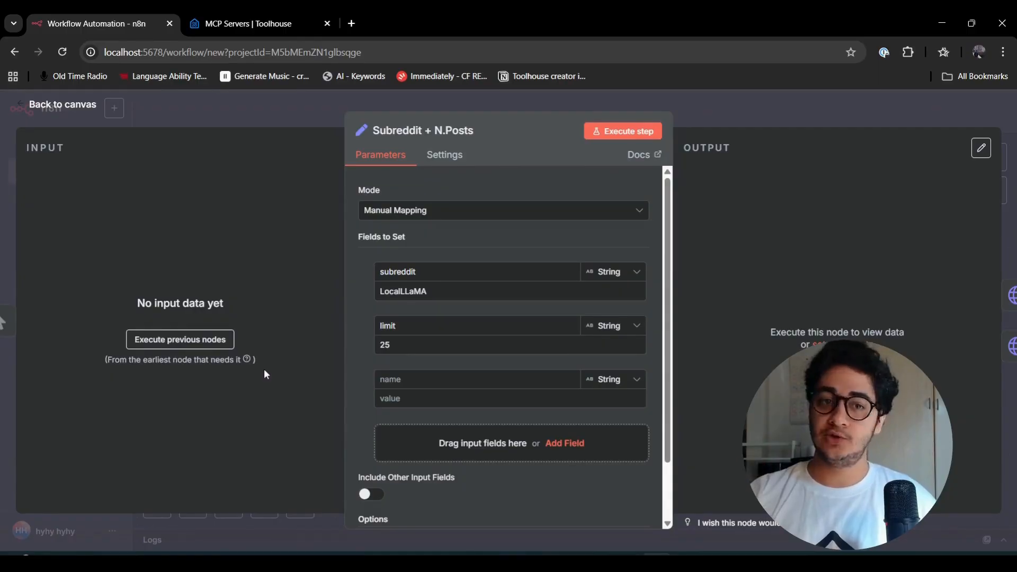
{"action": "mouse_move", "coordinate": [605, 370]}
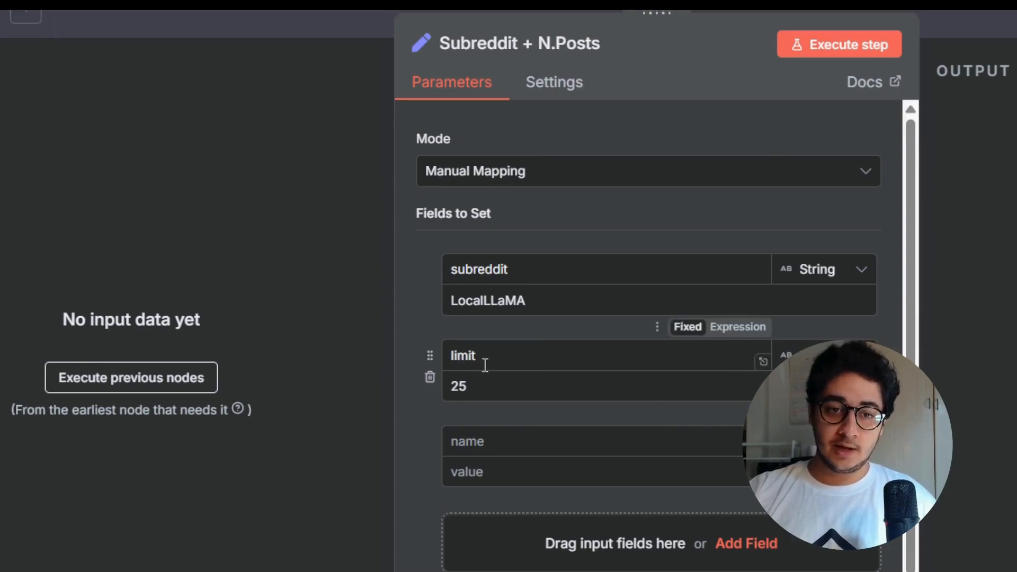
Step: Check the limit value of 25 unchanged and close the Subreddit + N.Posts settings
{"action": "left_click", "coordinate": [482, 387]}
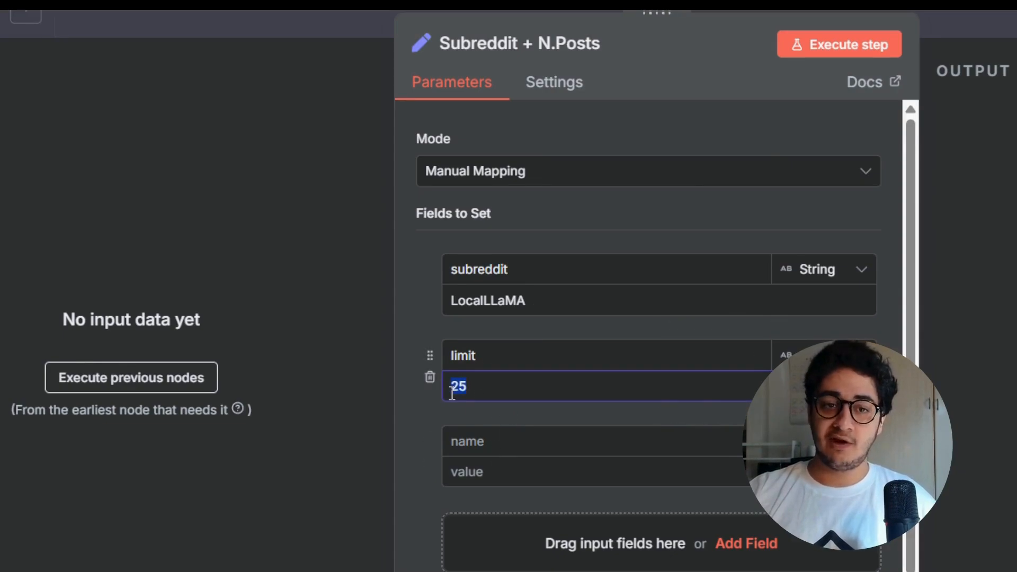
{"action": "left_click", "coordinate": [456, 411]}
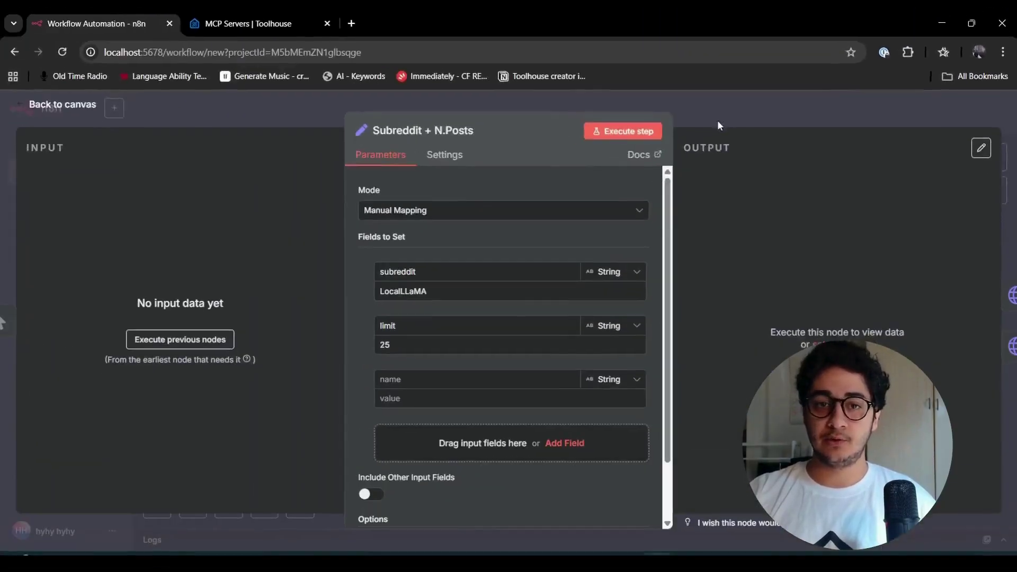
{"action": "left_click", "coordinate": [718, 120]}
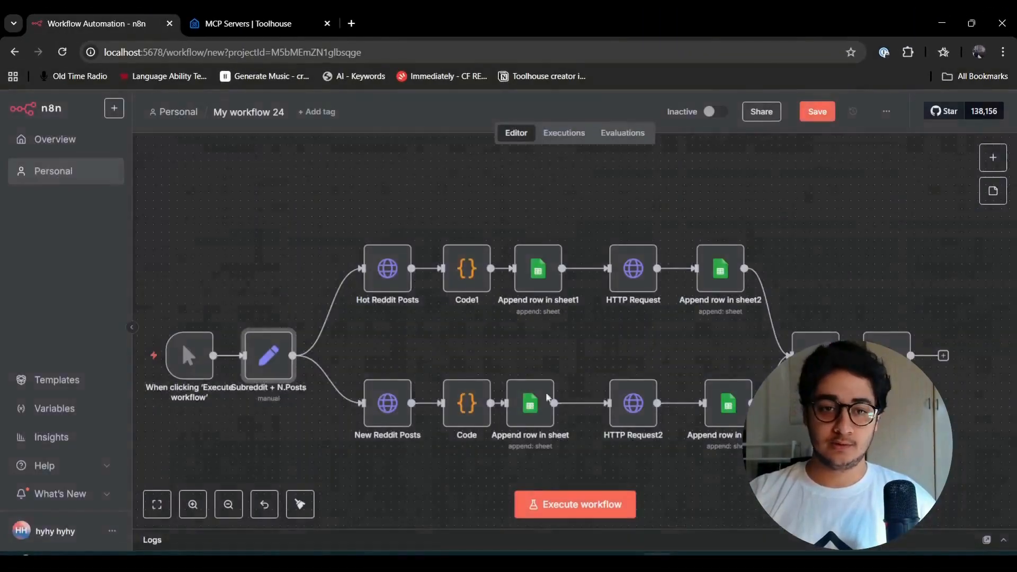
Step: Nudge the manual trigger left and fit the whole workflow into view
{"action": "left_click_drag", "start_coordinate": [189, 355], "coordinate": [173, 355]}
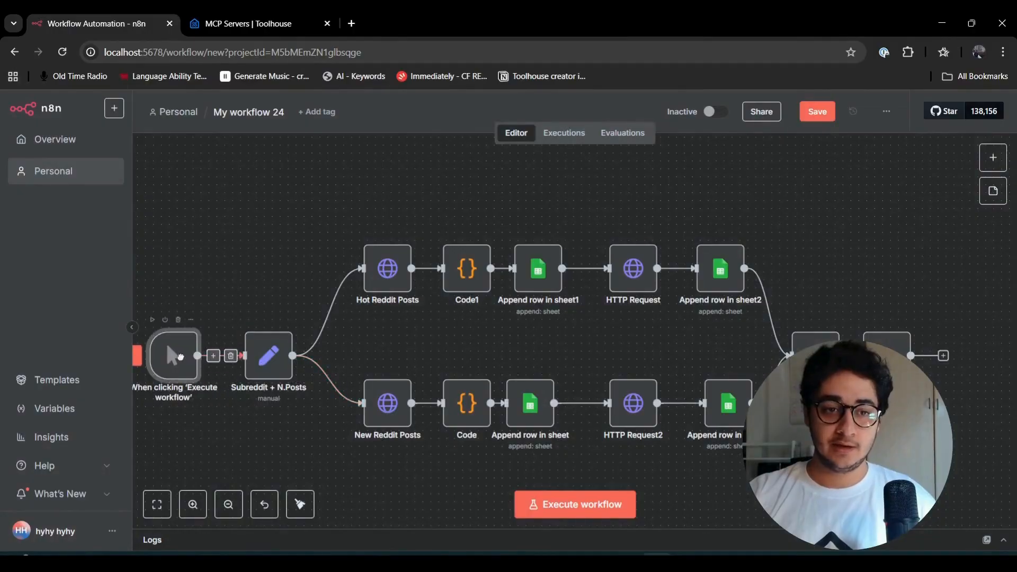
{"action": "key", "text": "1"}
{"action": "key", "text": "Right"}
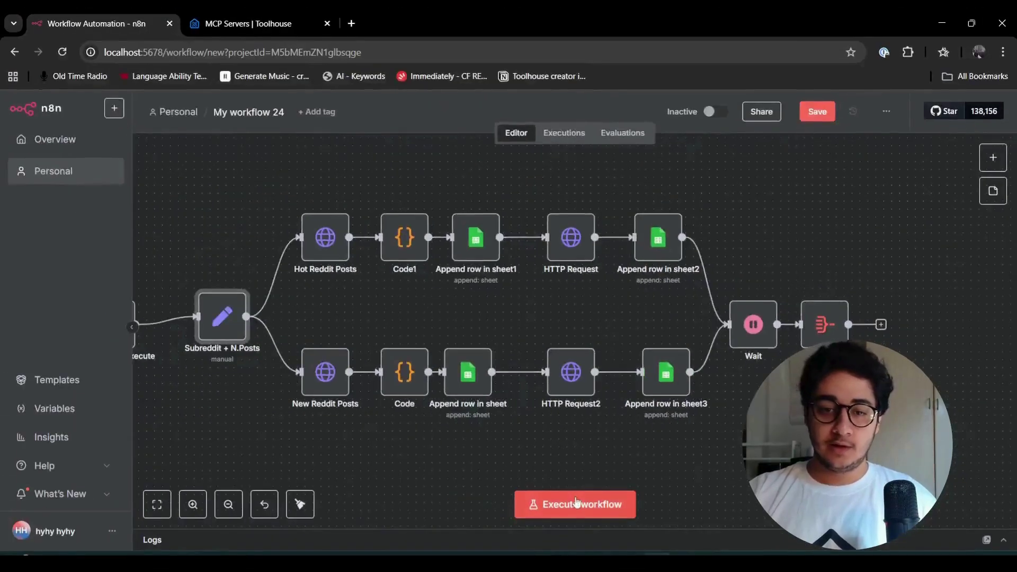
{"action": "left_click_drag", "start_coordinate": [579, 477], "coordinate": [657, 467]}
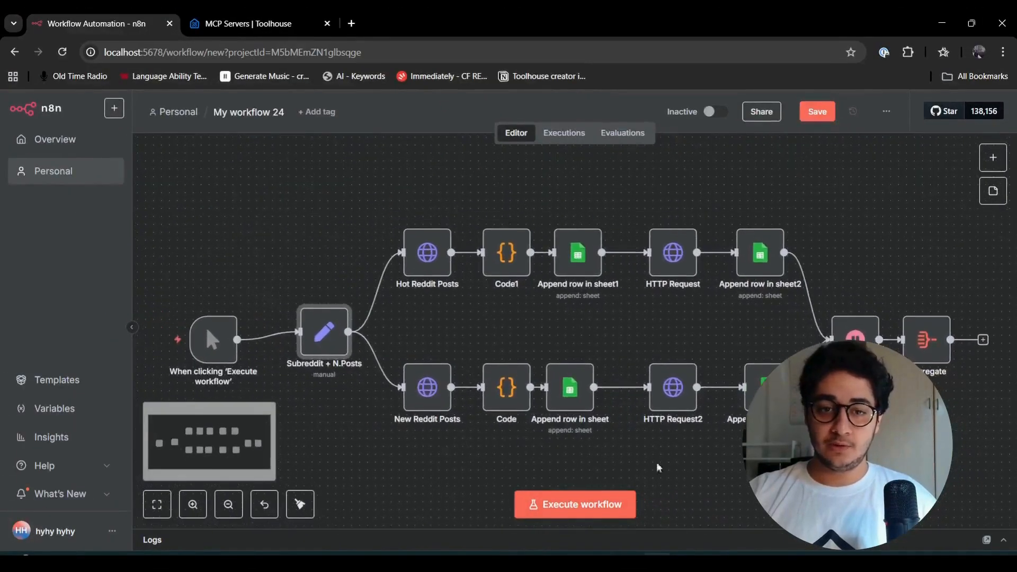
{"action": "left_click", "coordinate": [561, 505]}
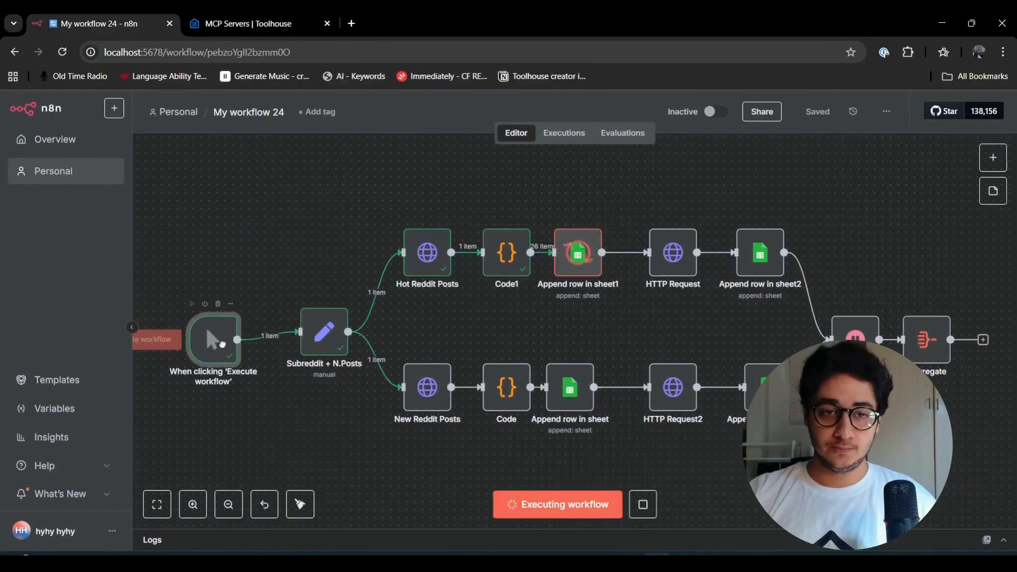
{"action": "left_click_drag", "start_coordinate": [222, 344], "coordinate": [237, 332]}
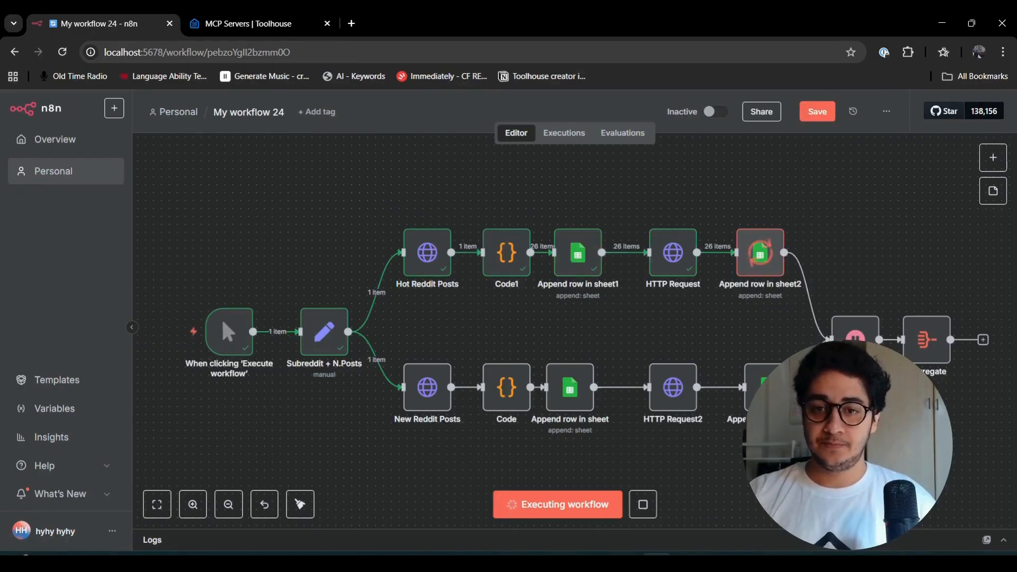
{"action": "left_click_drag", "start_coordinate": [847, 475], "coordinate": [732, 420]}
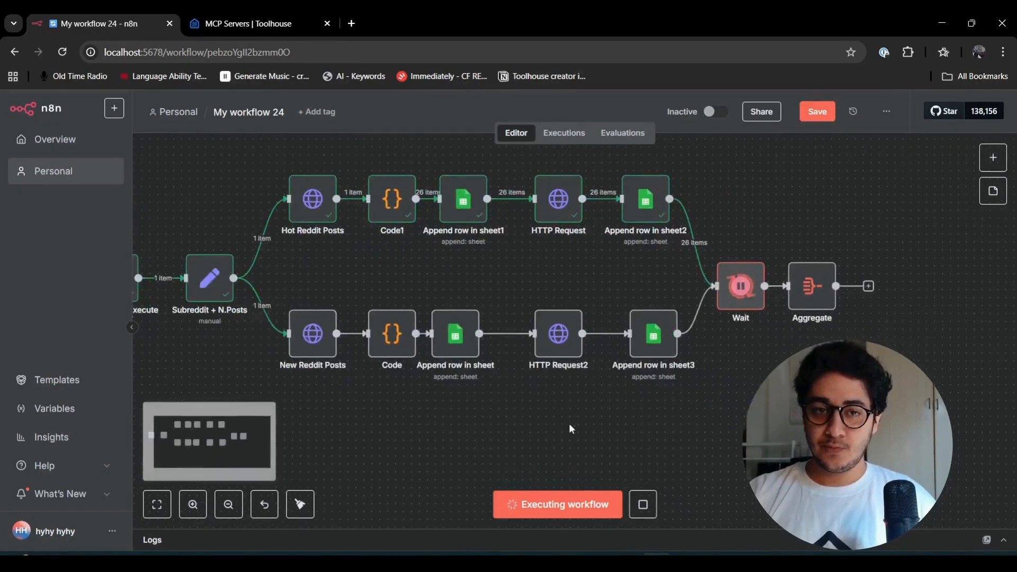
{"action": "left_click_drag", "start_coordinate": [569, 429], "coordinate": [608, 441]}
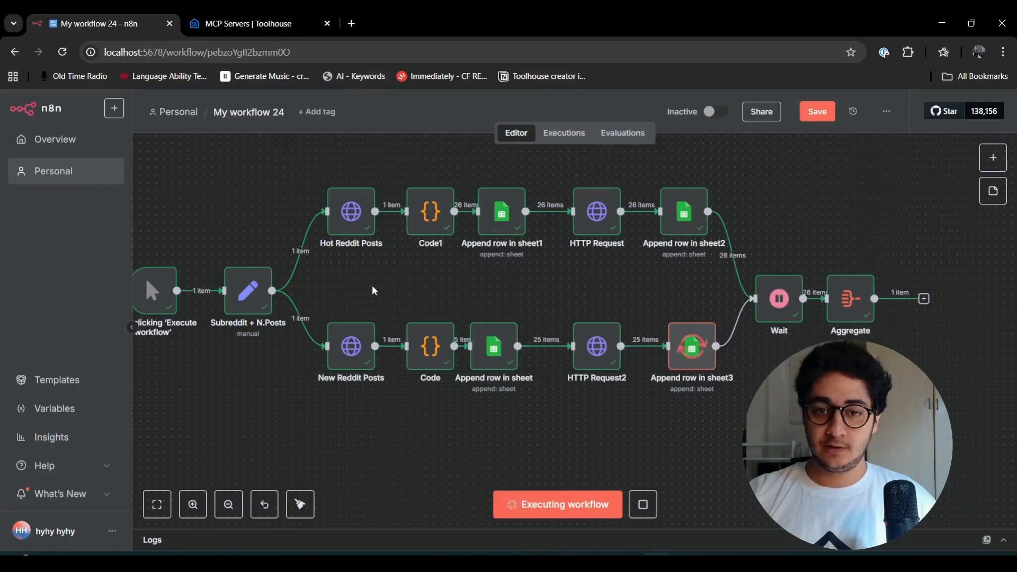
{"action": "left_click_drag", "start_coordinate": [628, 321], "coordinate": [598, 341]}
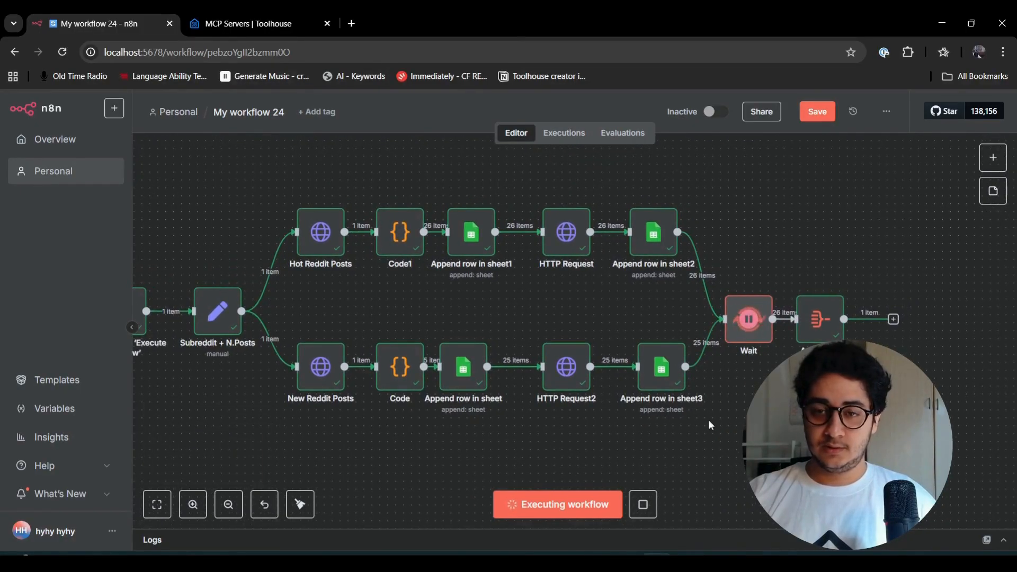
{"action": "mouse_move", "coordinate": [334, 293]}
{"action": "left_mouse_down"}
{"action": "mouse_move", "coordinate": [473, 295]}
{"action": "mouse_move", "coordinate": [456, 308]}
{"action": "left_mouse_up"}
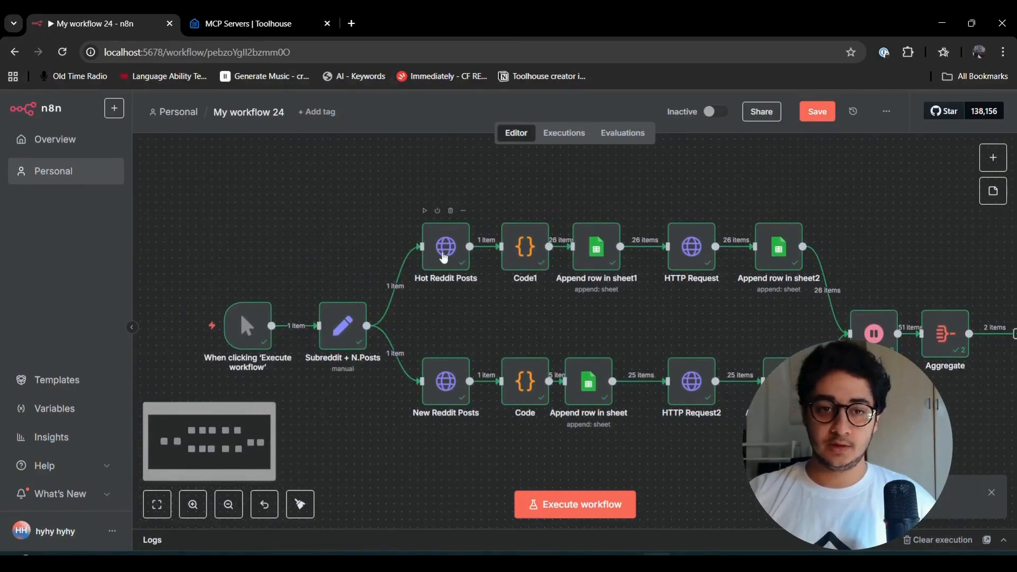
Step: Open the Hot Reddit Posts node and select its resolved LocalLLaMA hot.json URL
{"action": "double_click", "coordinate": [435, 257]}
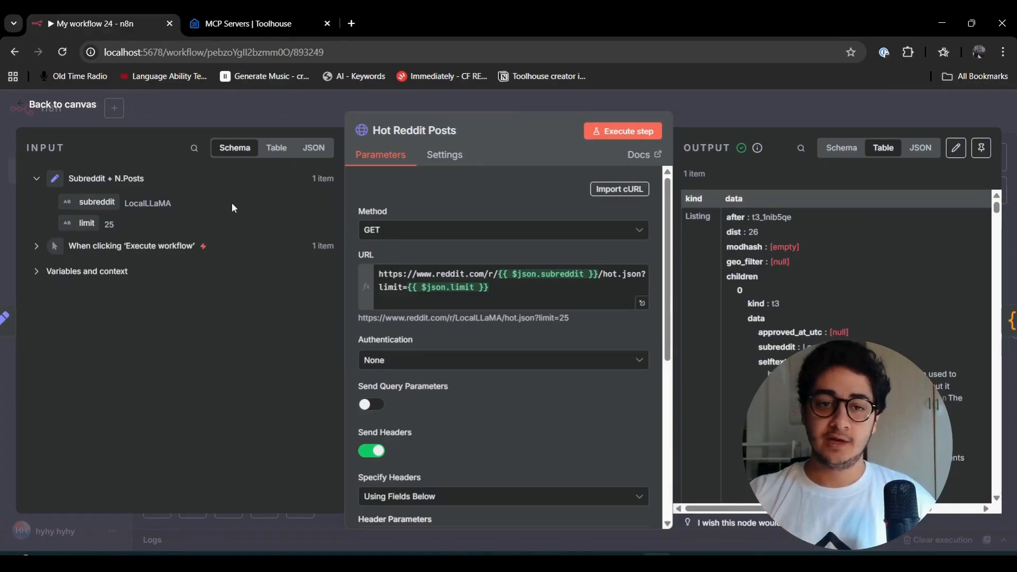
{"action": "mouse_move", "coordinate": [509, 283]}
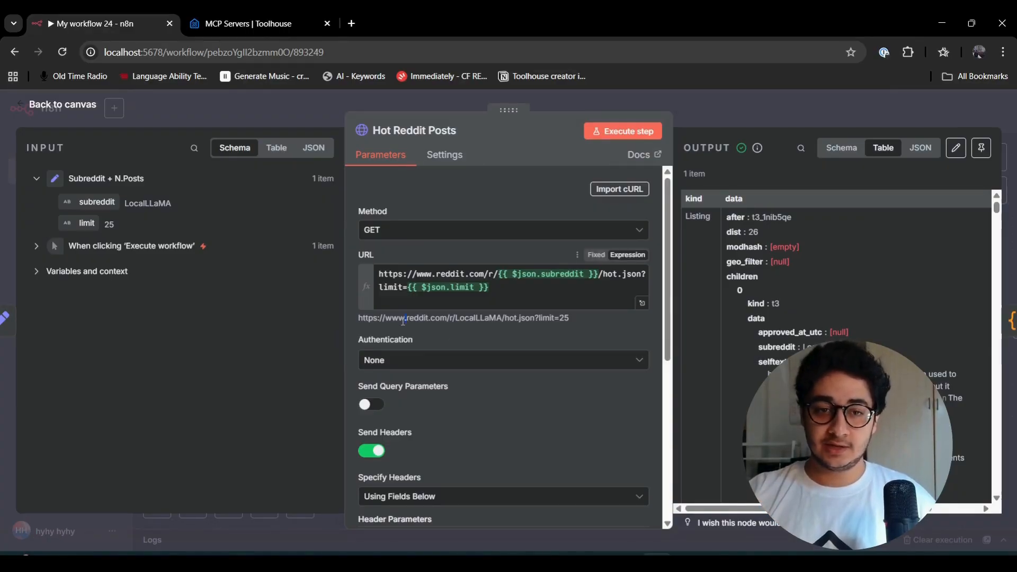
{"action": "triple_click", "coordinate": [403, 318]}
{"action": "key", "text": "ctrl+c"}
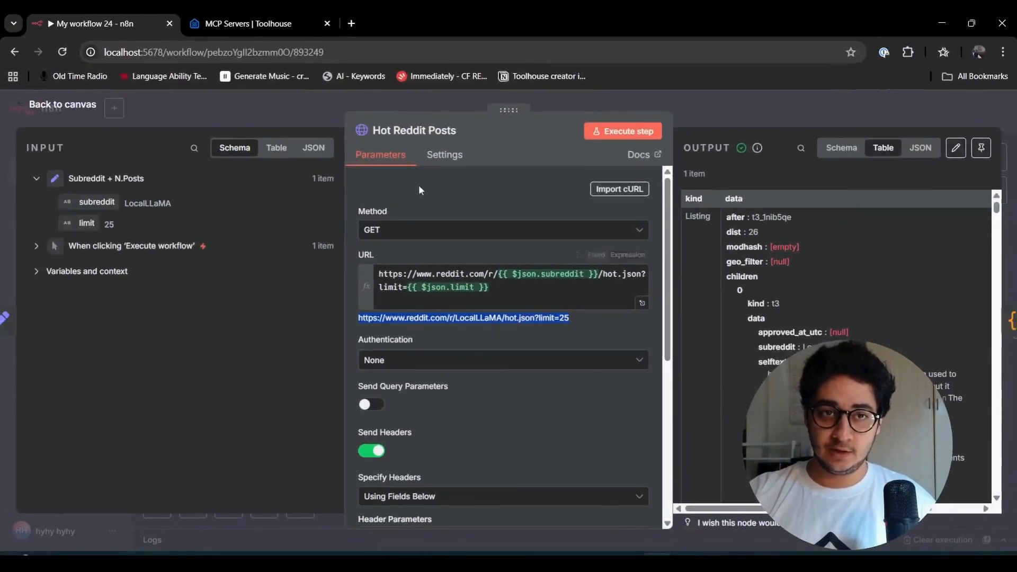
Step: Load the LocalLLaMA hot.json URL in a new tab placed beside the workflow tab
{"action": "left_click", "coordinate": [352, 22]}
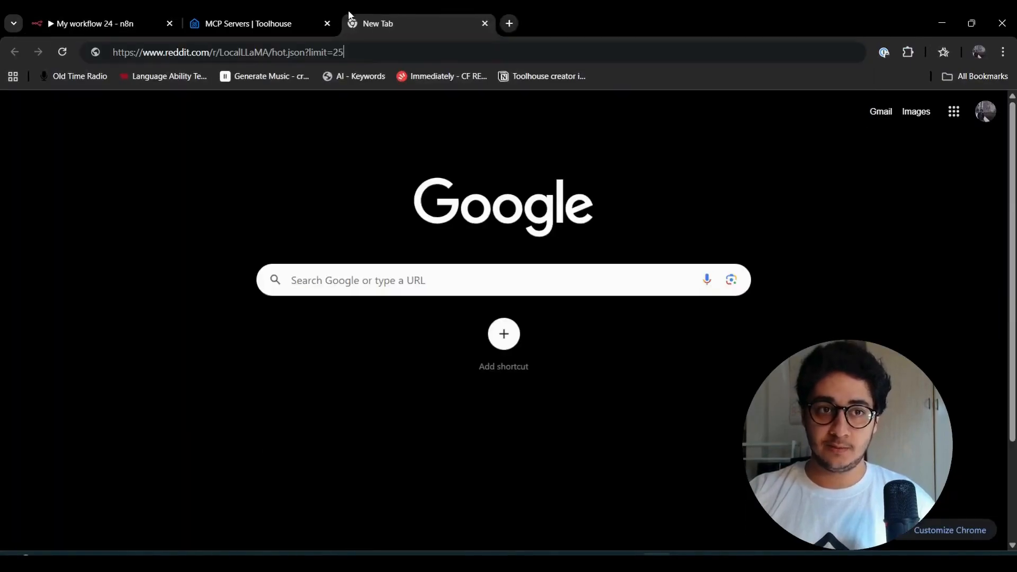
{"action": "key", "text": "ctrl+v"}
{"action": "key", "text": "Return"}
{"action": "left_click_drag", "start_coordinate": [348, 12], "coordinate": [263, 22]}
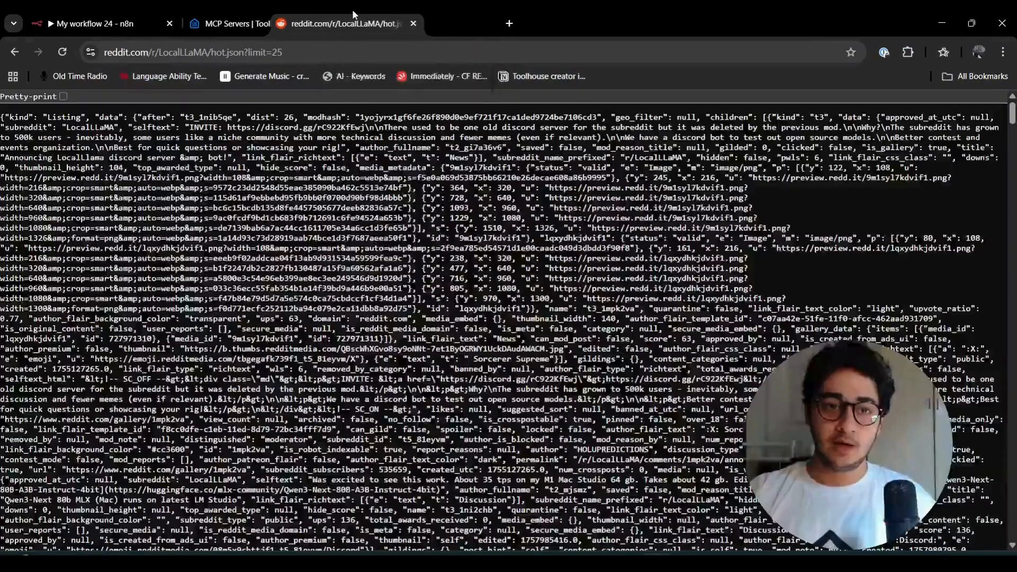
{"action": "scroll", "coordinate": [509, 319], "scroll_direction": "down", "scroll_amount": 10}
{"action": "scroll", "coordinate": [509, 318], "scroll_direction": "down", "scroll_amount": 10}
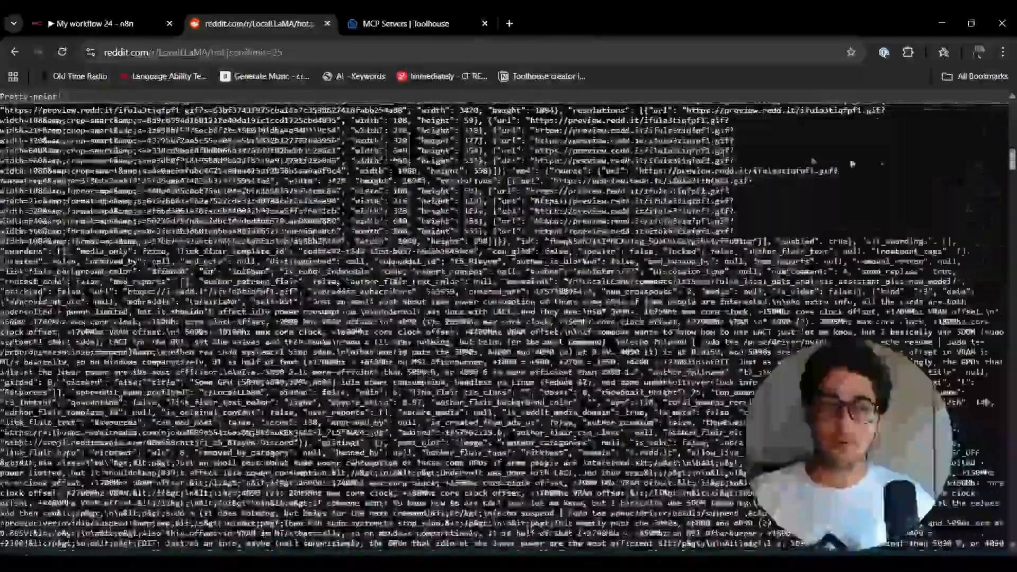
{"action": "scroll", "coordinate": [509, 318], "scroll_direction": "down", "scroll_amount": 10}
{"action": "scroll", "coordinate": [508, 318], "scroll_direction": "up", "scroll_amount": 10}
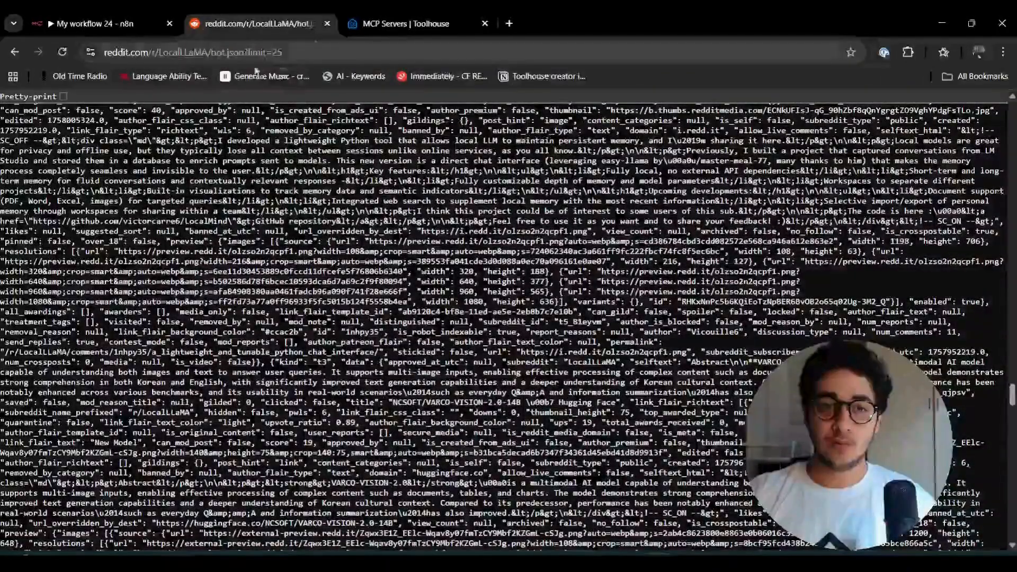
Step: Close the Reddit JSON tab and the Hot Reddit Posts settings, returning to the canvas
{"action": "left_click", "coordinate": [329, 24]}
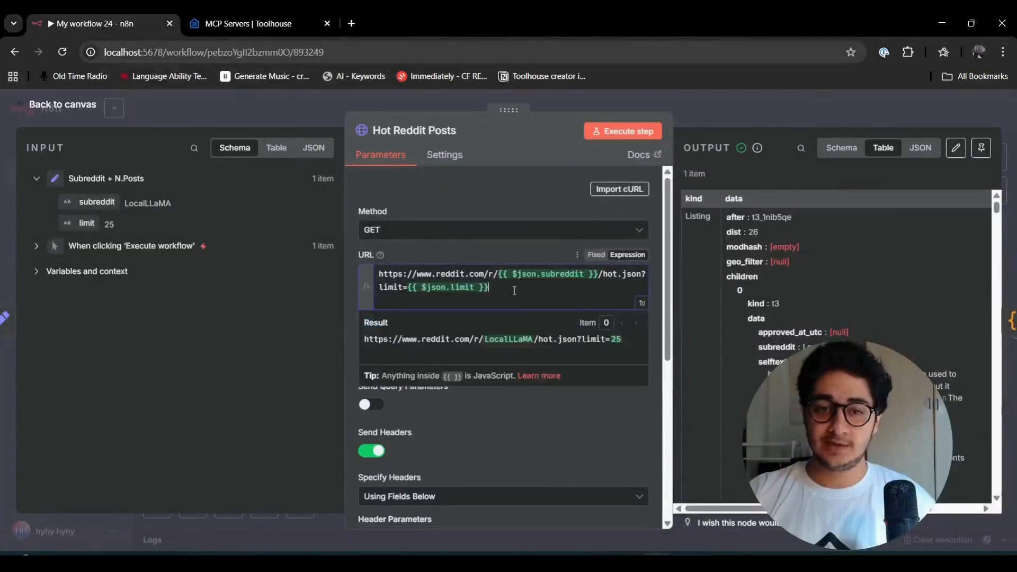
{"action": "left_click", "coordinate": [565, 422]}
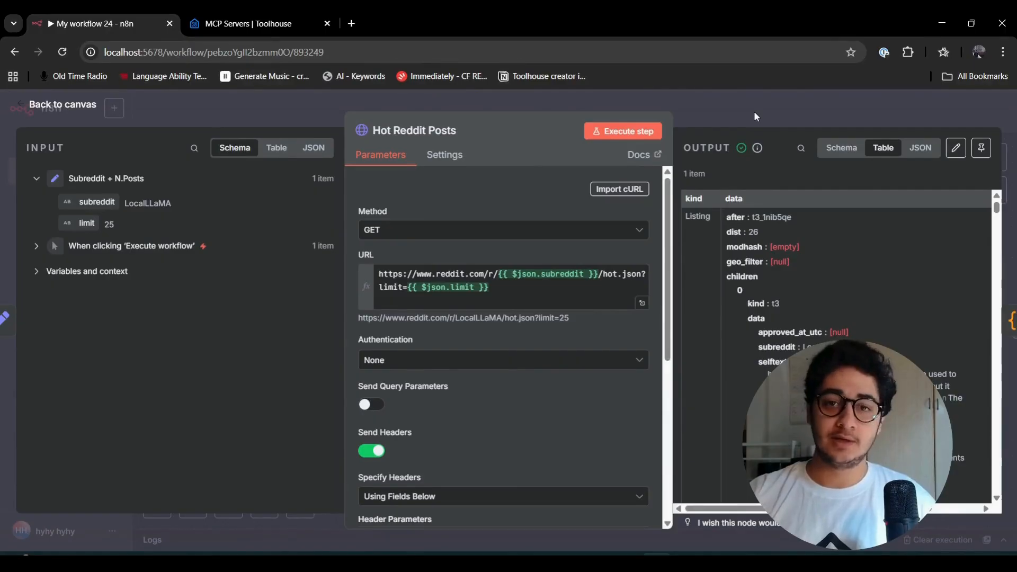
{"action": "left_click", "coordinate": [754, 111]}
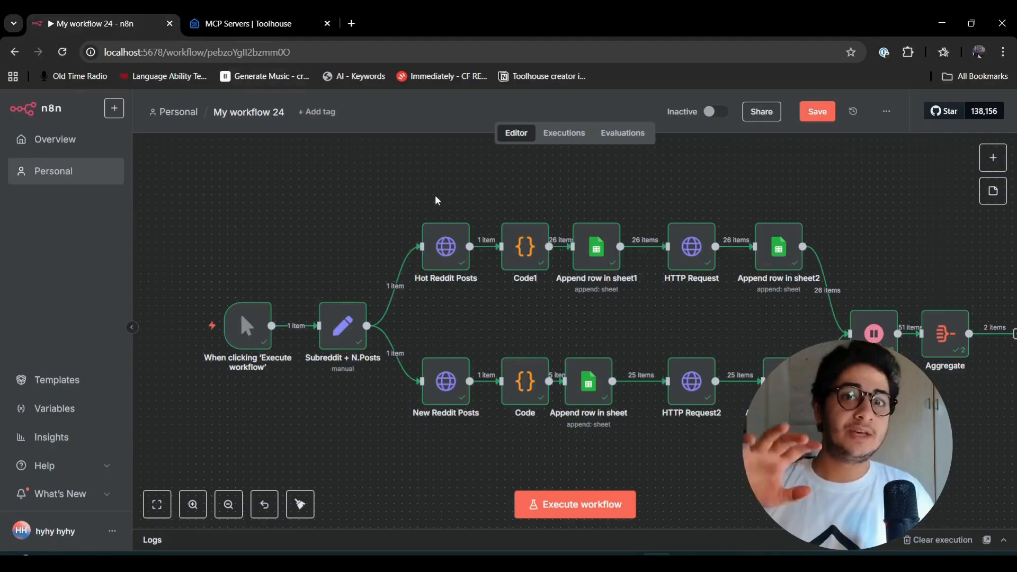
{"action": "double_click", "coordinate": [530, 249]}
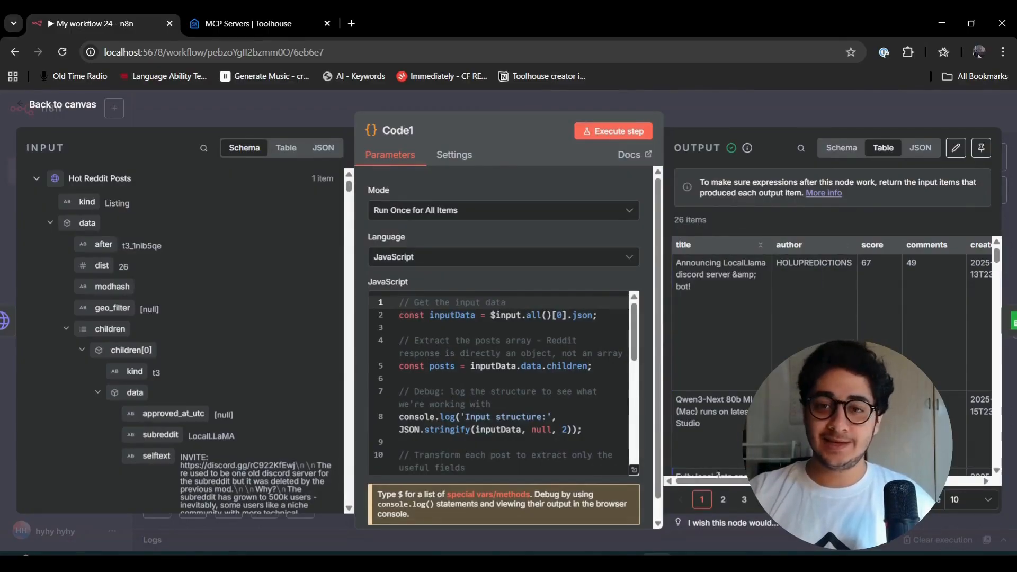
{"action": "left_click_drag", "start_coordinate": [708, 479], "coordinate": [763, 480]}
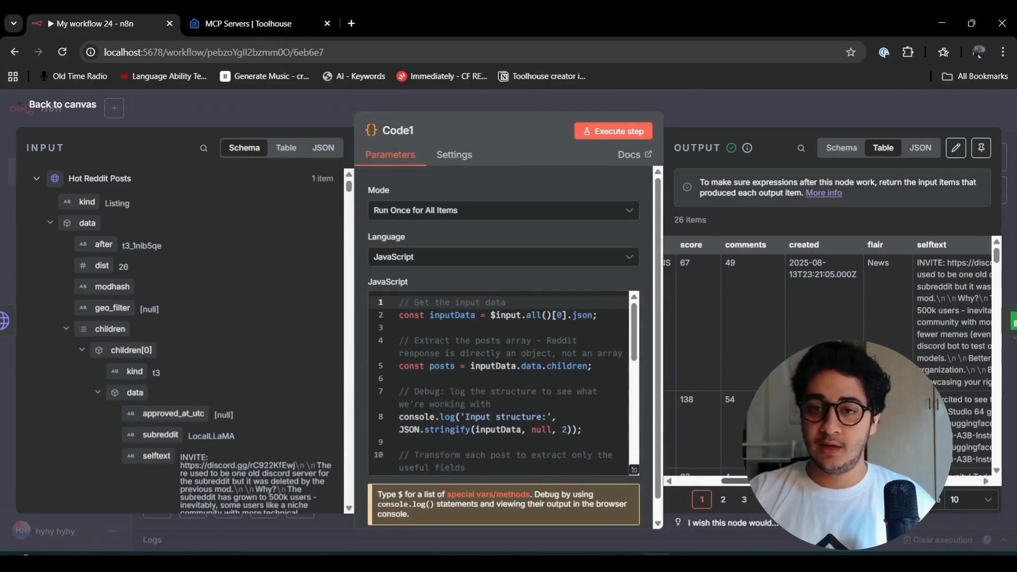
{"action": "left_click", "coordinate": [921, 147]}
{"action": "left_click", "coordinate": [844, 148]}
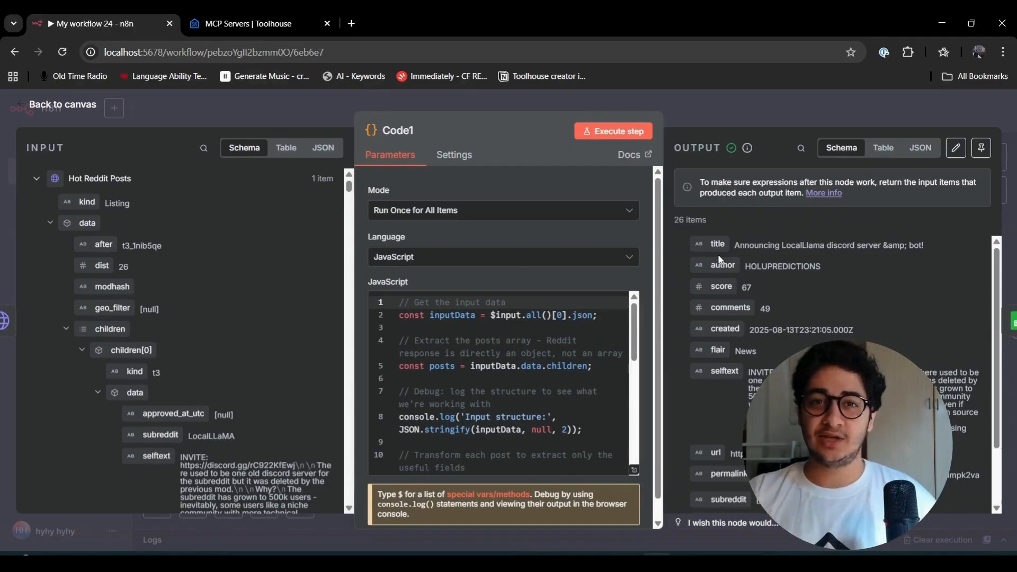
{"action": "scroll", "coordinate": [706, 383], "scroll_direction": "down", "scroll_amount": 3}
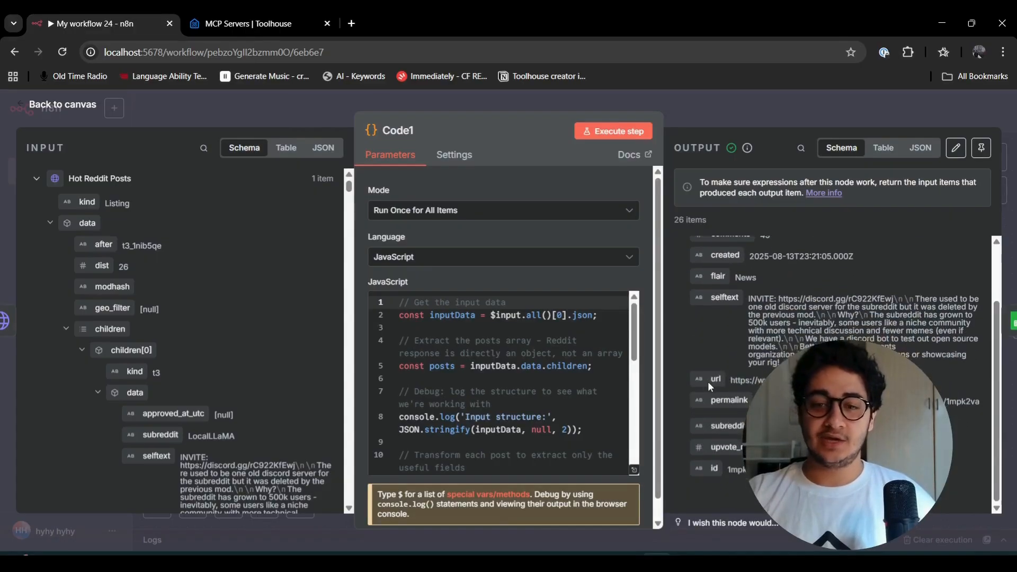
{"action": "scroll", "coordinate": [730, 337], "scroll_direction": "up", "scroll_amount": 3}
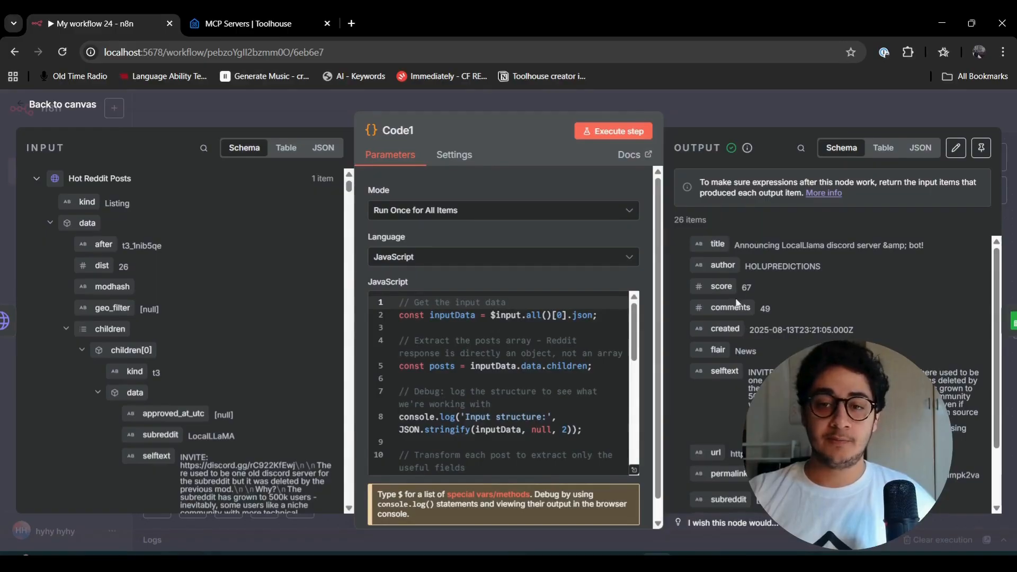
{"action": "scroll", "coordinate": [737, 303], "scroll_direction": "down", "scroll_amount": 3}
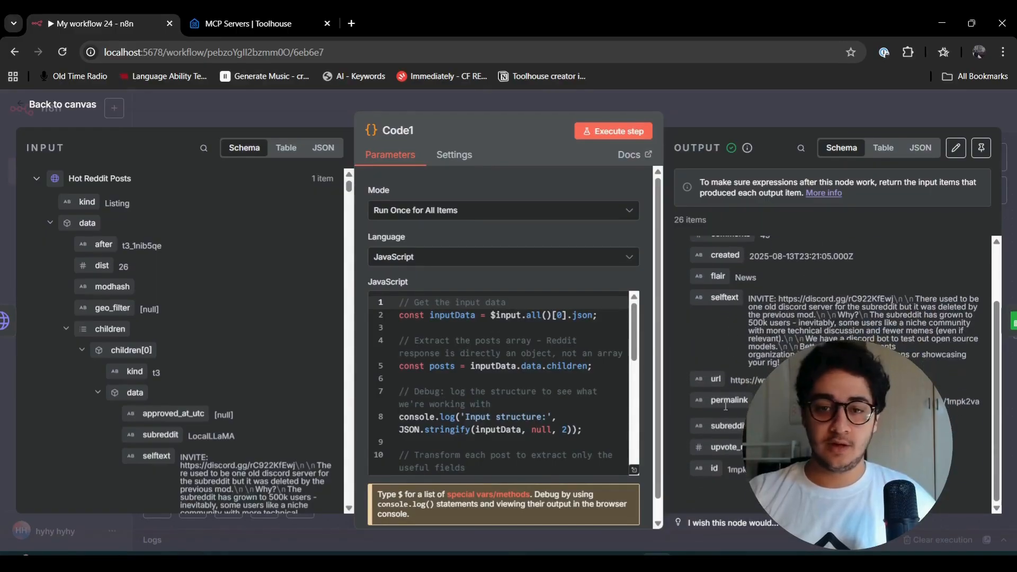
{"action": "left_click", "coordinate": [718, 120]}
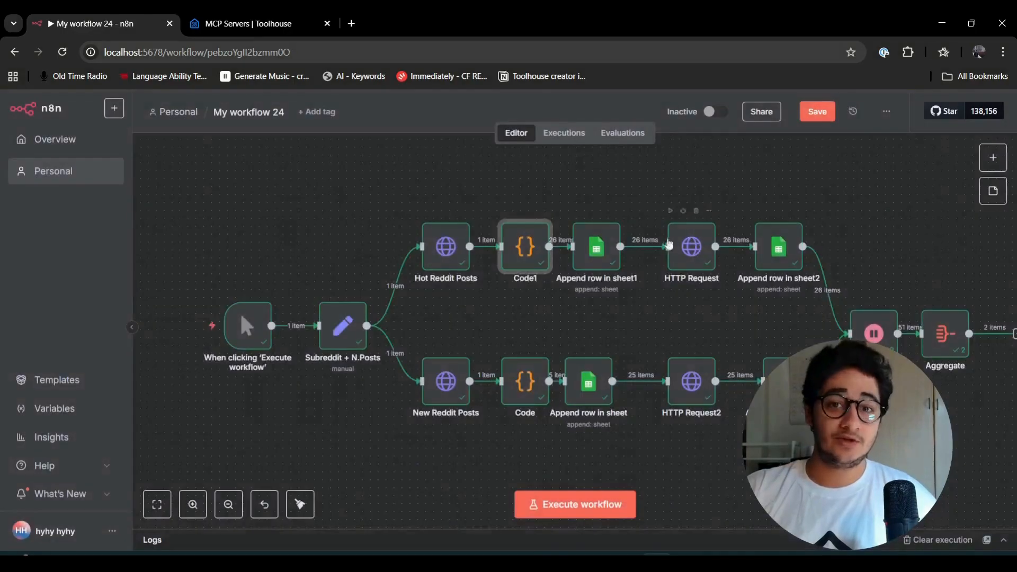
{"action": "left_click_drag", "start_coordinate": [700, 318], "coordinate": [604, 317]}
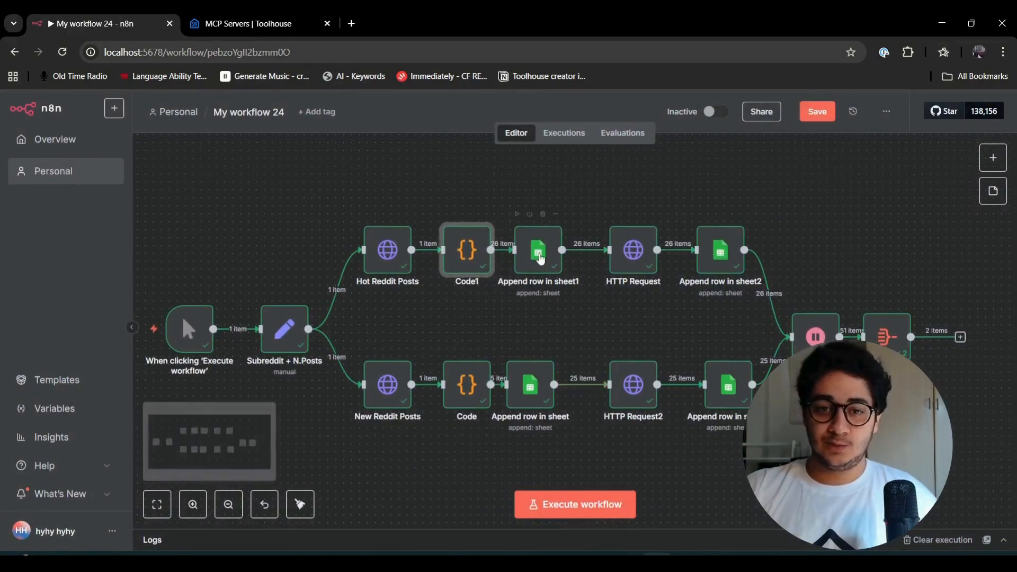
Step: Switch to the Reddit HQ spreadsheet, reset the page zoom and view the Leads sheet
{"action": "key", "text": "alt+Tab"}
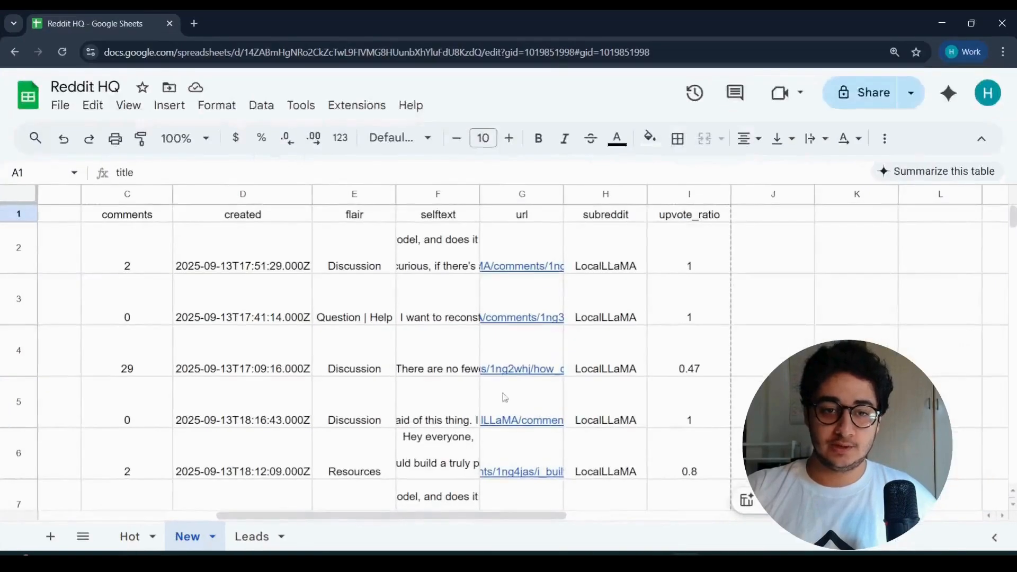
{"action": "scroll", "coordinate": [416, 326], "scroll_direction": "down", "scroll_amount": 5}
{"action": "scroll", "coordinate": [415, 326], "scroll_direction": "down", "scroll_amount": 3}
{"action": "key", "text": "ctrl+minus"}
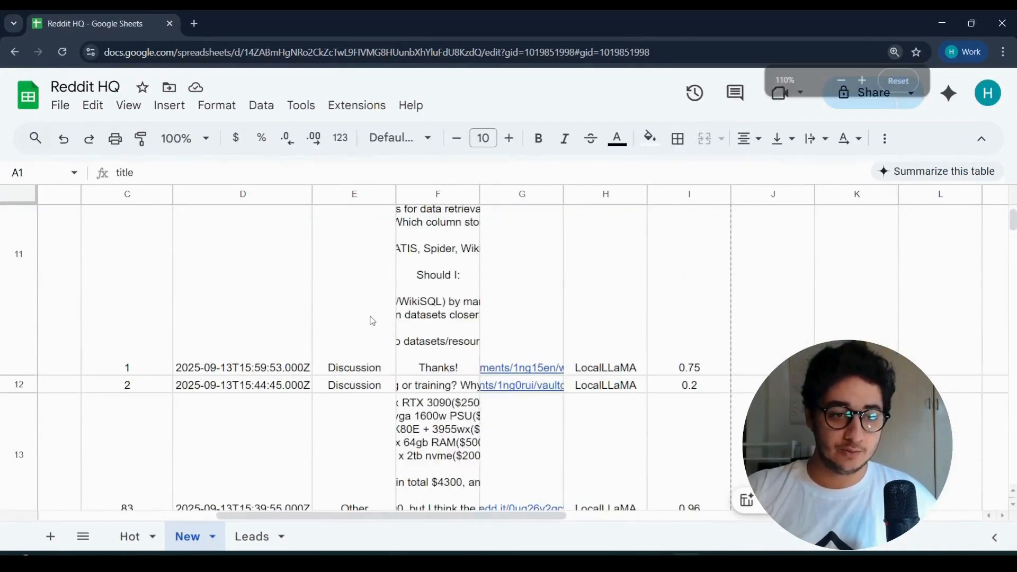
{"action": "key", "text": "ctrl+0"}
{"action": "scroll", "coordinate": [267, 372], "scroll_direction": "down", "scroll_amount": 5}
{"action": "scroll", "coordinate": [267, 371], "scroll_direction": "down", "scroll_amount": 5}
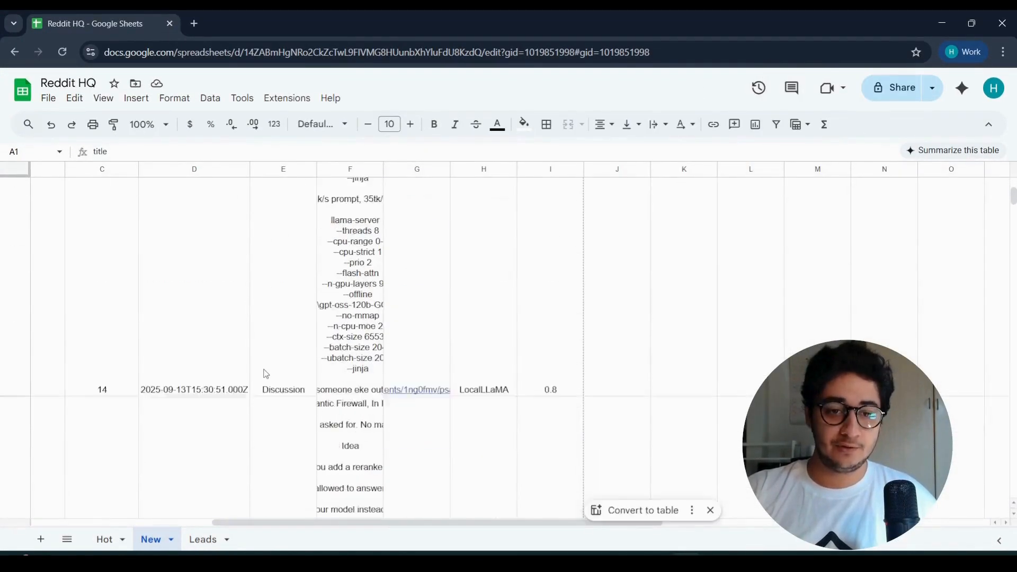
{"action": "scroll", "coordinate": [266, 371], "scroll_direction": "down", "scroll_amount": 5}
{"action": "scroll", "coordinate": [267, 372], "scroll_direction": "down", "scroll_amount": 5}
{"action": "scroll", "coordinate": [266, 371], "scroll_direction": "down", "scroll_amount": 5}
{"action": "scroll", "coordinate": [267, 371], "scroll_direction": "up", "scroll_amount": 5}
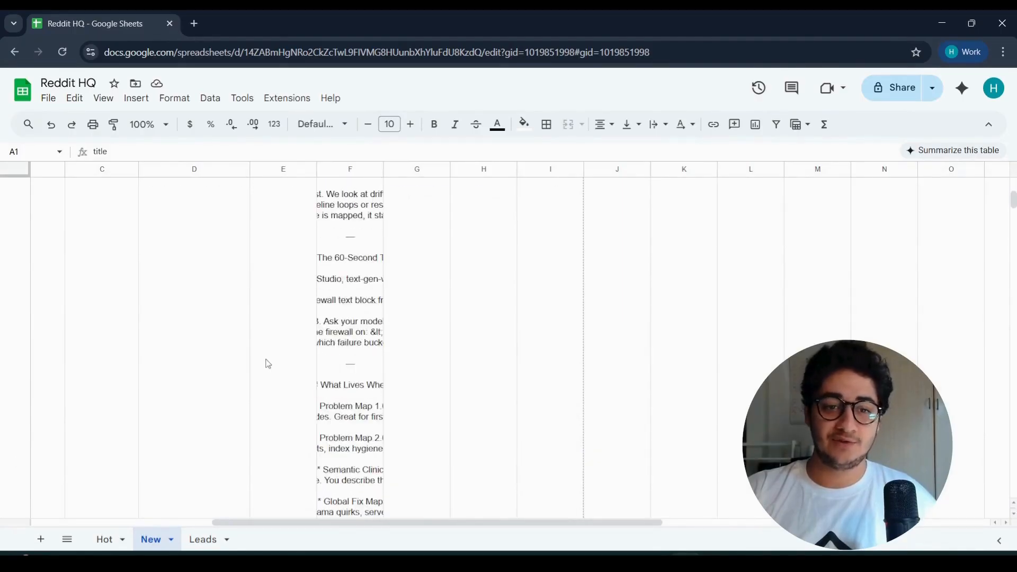
{"action": "scroll", "coordinate": [268, 358], "scroll_direction": "up", "scroll_amount": 5}
{"action": "scroll", "coordinate": [267, 355], "scroll_direction": "down", "scroll_amount": 5}
{"action": "left_click", "coordinate": [202, 539]}
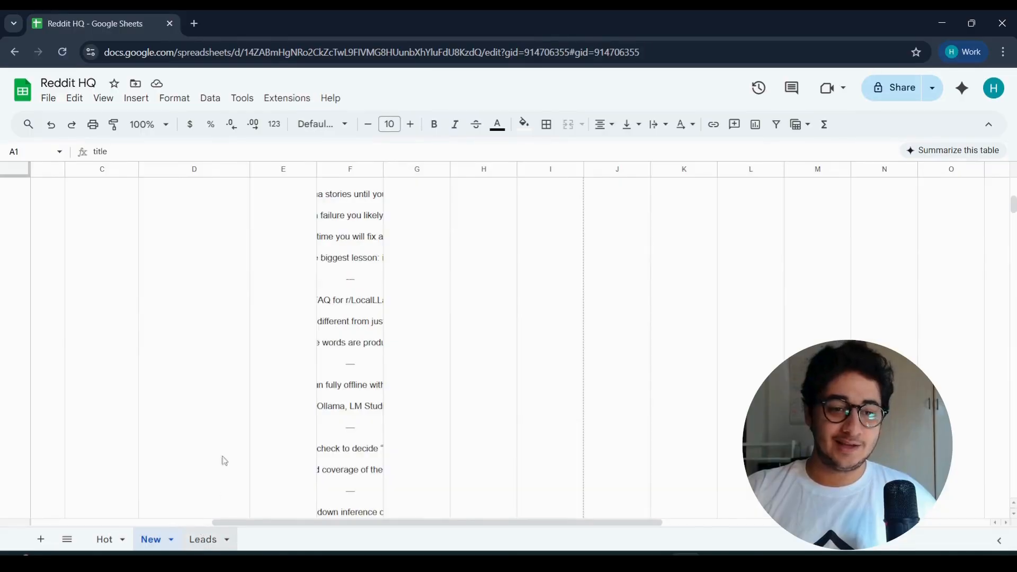
{"action": "scroll", "coordinate": [262, 329], "scroll_direction": "down", "scroll_amount": 5}
{"action": "scroll", "coordinate": [262, 330], "scroll_direction": "down", "scroll_amount": 3}
{"action": "scroll", "coordinate": [211, 319], "scroll_direction": "down", "scroll_amount": 8}
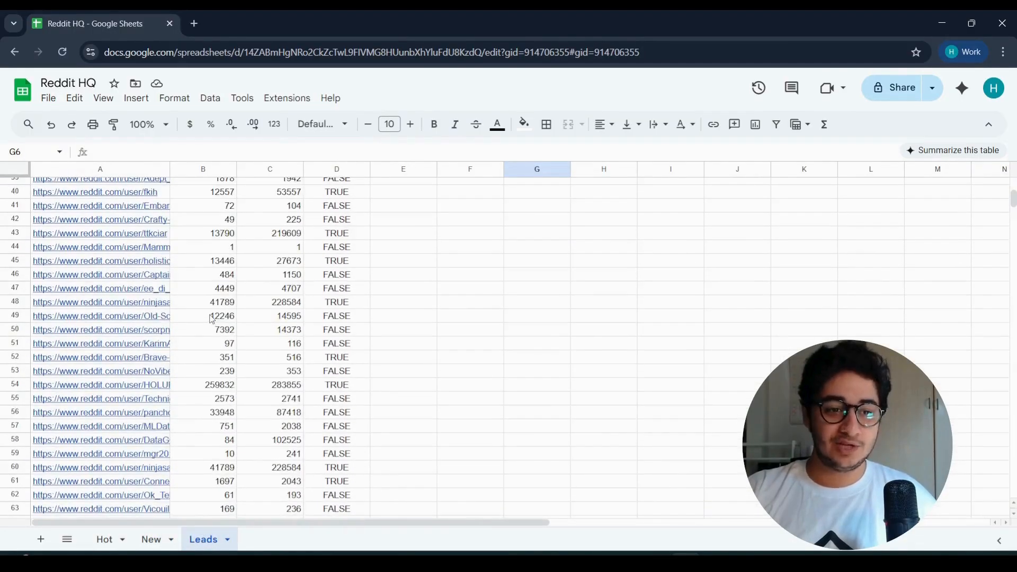
{"action": "scroll", "coordinate": [203, 318], "scroll_direction": "down", "scroll_amount": 8}
{"action": "scroll", "coordinate": [159, 352], "scroll_direction": "down", "scroll_amount": 4}
{"action": "scroll", "coordinate": [159, 354], "scroll_direction": "down", "scroll_amount": 4}
{"action": "scroll", "coordinate": [159, 353], "scroll_direction": "down", "scroll_amount": 8}
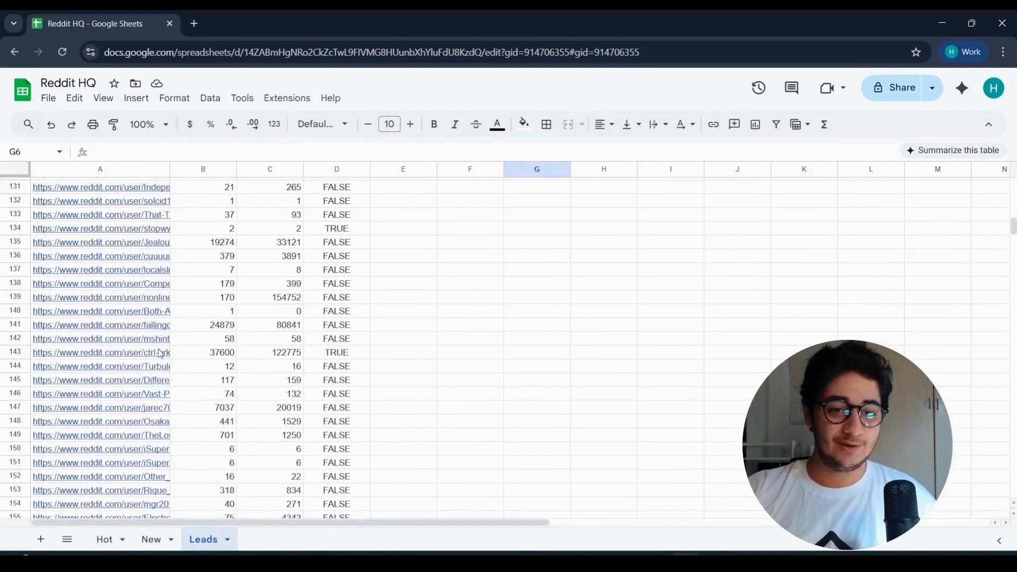
{"action": "scroll", "coordinate": [160, 353], "scroll_direction": "down", "scroll_amount": 6}
{"action": "scroll", "coordinate": [159, 353], "scroll_direction": "down", "scroll_amount": 6}
{"action": "scroll", "coordinate": [159, 353], "scroll_direction": "down", "scroll_amount": 6}
{"action": "scroll", "coordinate": [159, 354], "scroll_direction": "up", "scroll_amount": 8}
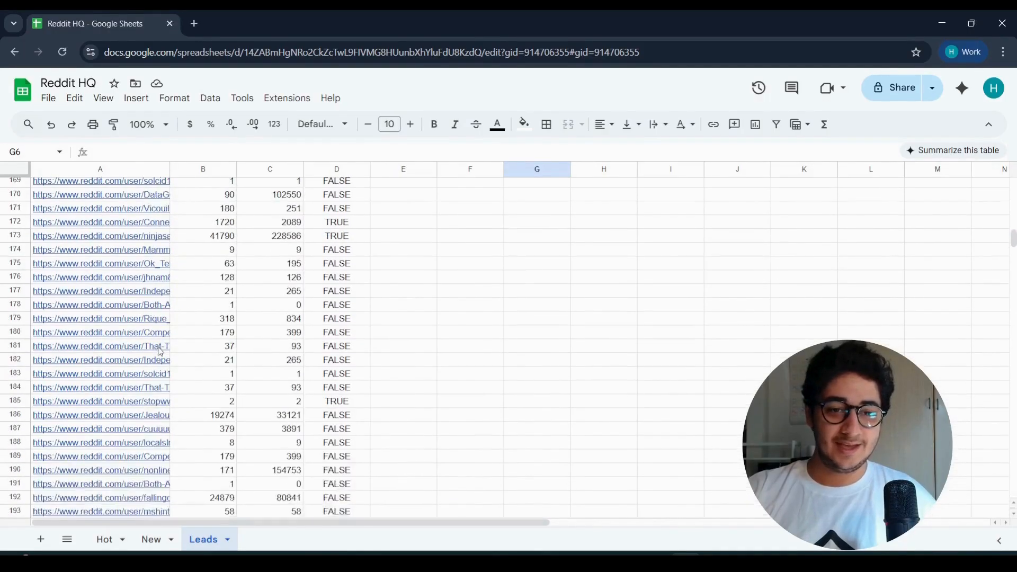
{"action": "scroll", "coordinate": [159, 353], "scroll_direction": "up", "scroll_amount": 5}
{"action": "scroll", "coordinate": [167, 348], "scroll_direction": "up", "scroll_amount": 6}
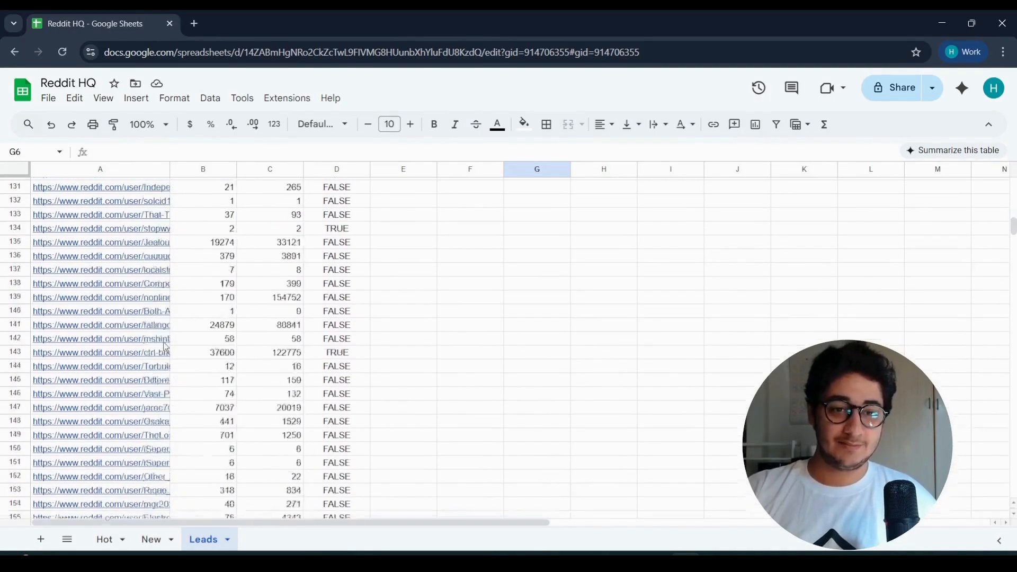
{"action": "scroll", "coordinate": [167, 348], "scroll_direction": "up", "scroll_amount": 5}
{"action": "scroll", "coordinate": [167, 348], "scroll_direction": "up", "scroll_amount": 4}
Step: Align the Wait node with Aggregate, then load app.toolhouse.ai/mcp-servers in a new tab
{"action": "left_click", "coordinate": [942, 23]}
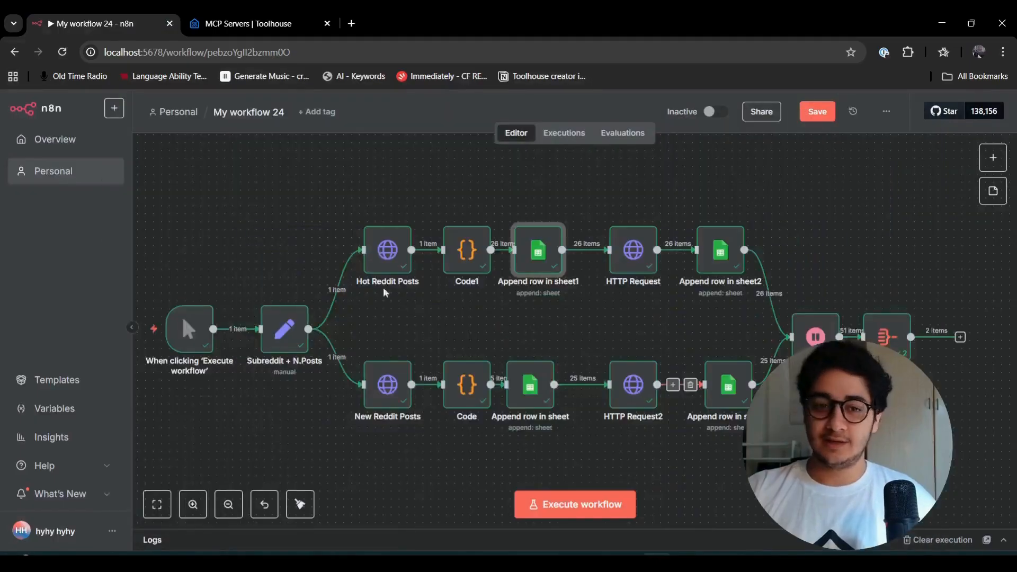
{"action": "left_click_drag", "start_coordinate": [838, 334], "coordinate": [819, 311]}
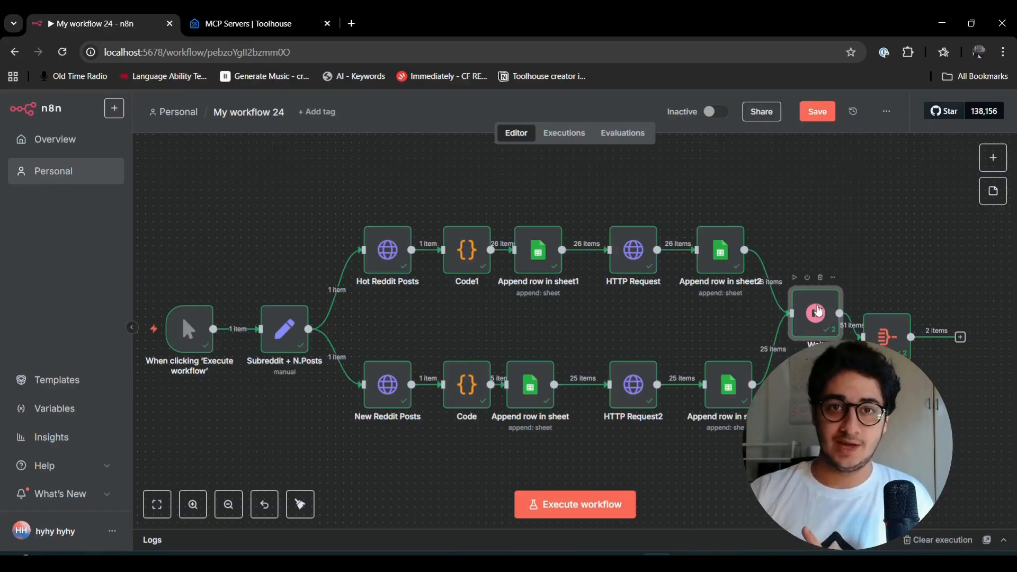
{"action": "mouse_move", "coordinate": [886, 337]}
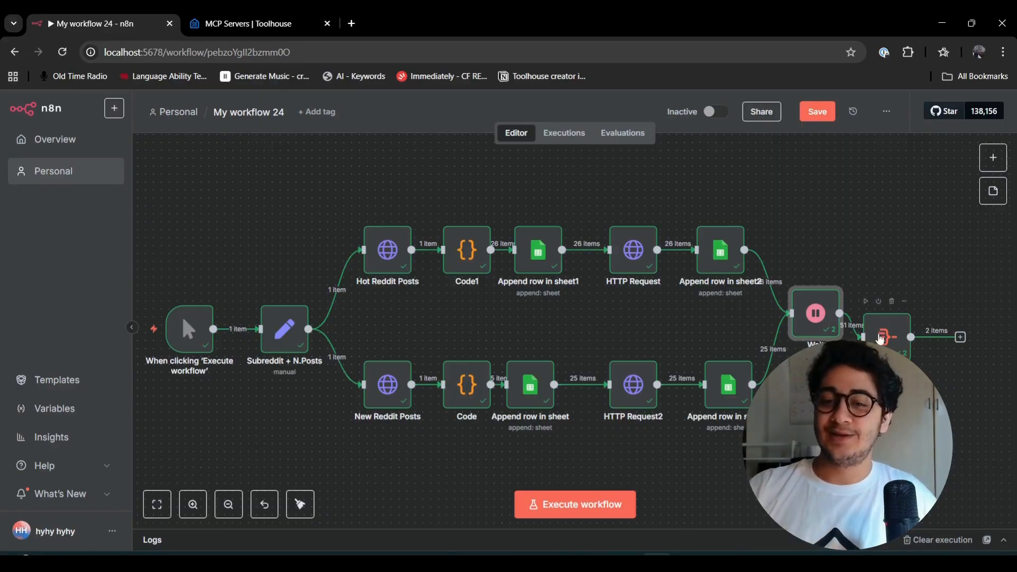
{"action": "scroll", "coordinate": [899, 331], "scroll_direction": "right", "scroll_amount": 3}
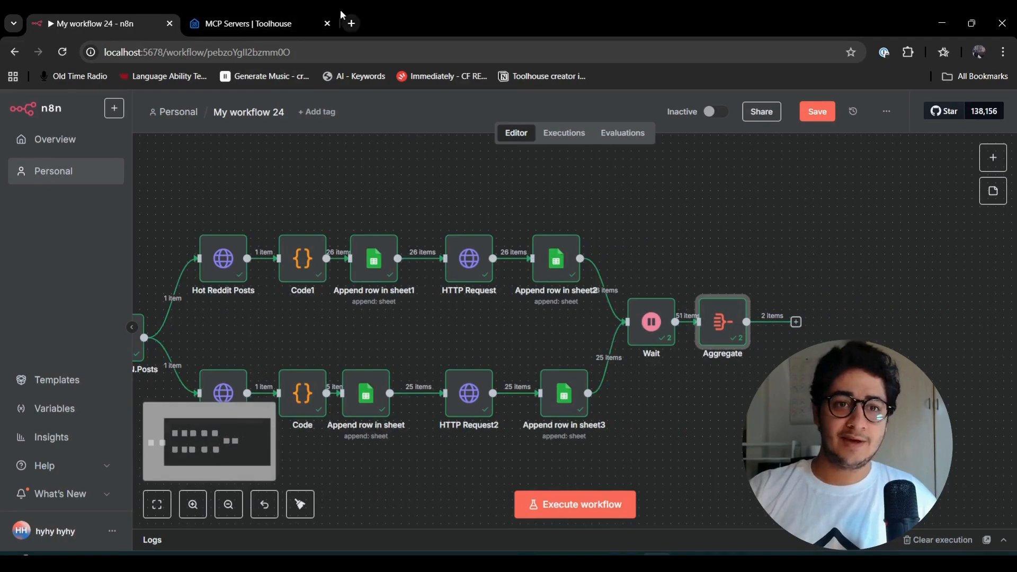
{"action": "left_click", "coordinate": [352, 24]}
{"action": "type", "text": "app"}
{"action": "key", "text": "Return"}
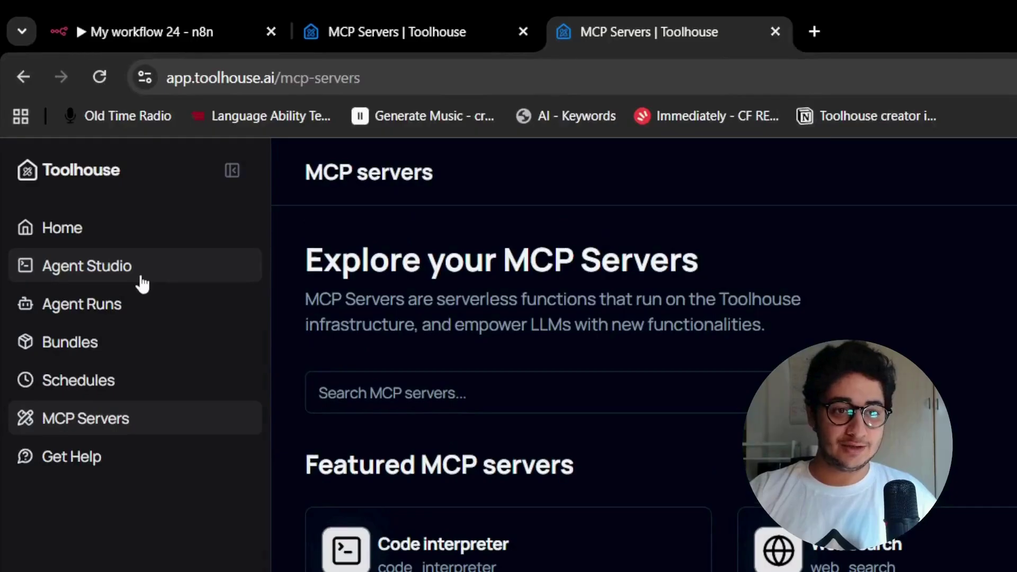
Step: Create a new agent in Toolhouse Agent Studio, then switch back to the n8n workflow
{"action": "left_click", "coordinate": [87, 265]}
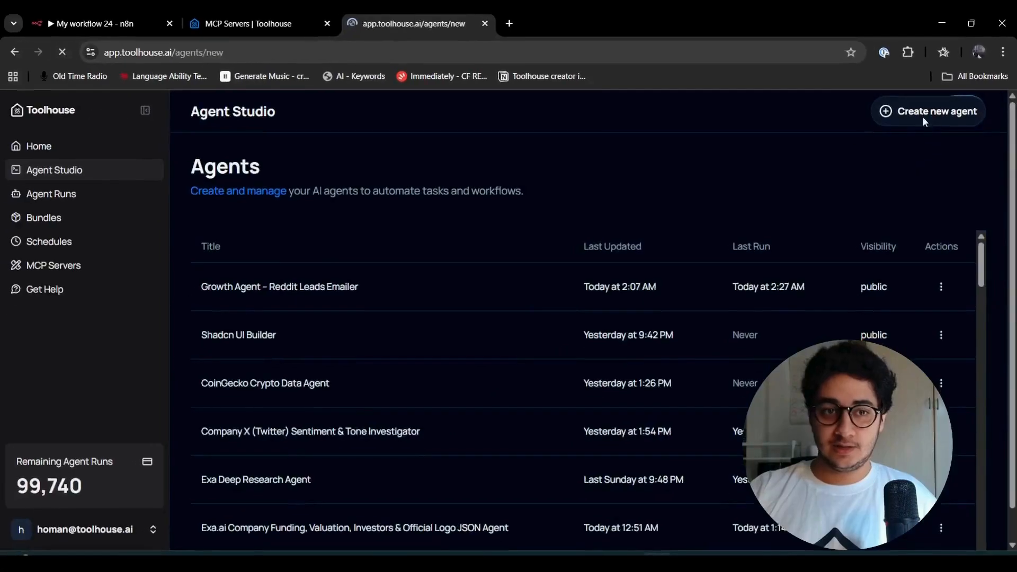
{"action": "left_click", "coordinate": [868, 190]}
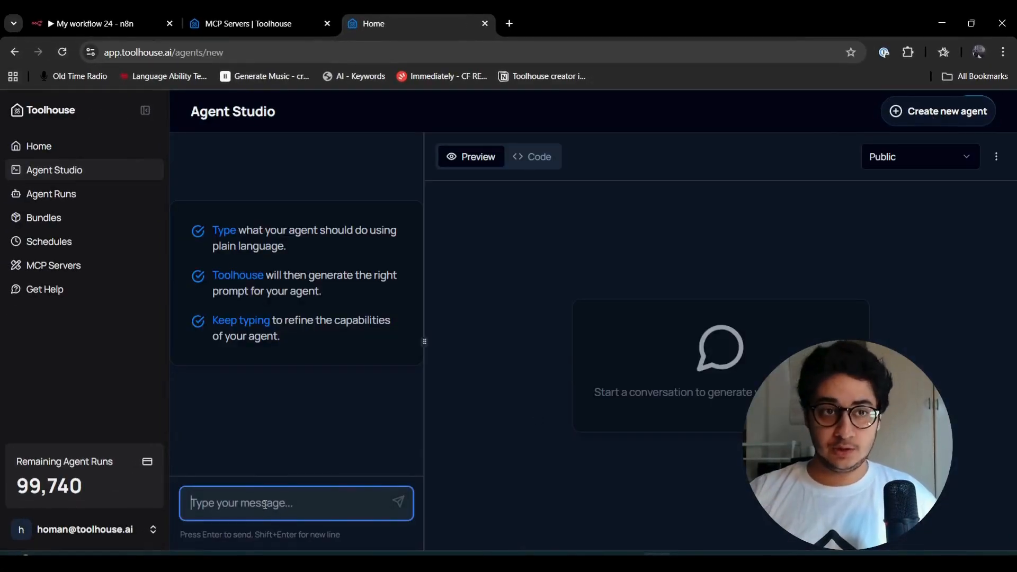
{"action": "left_click", "coordinate": [95, 22]}
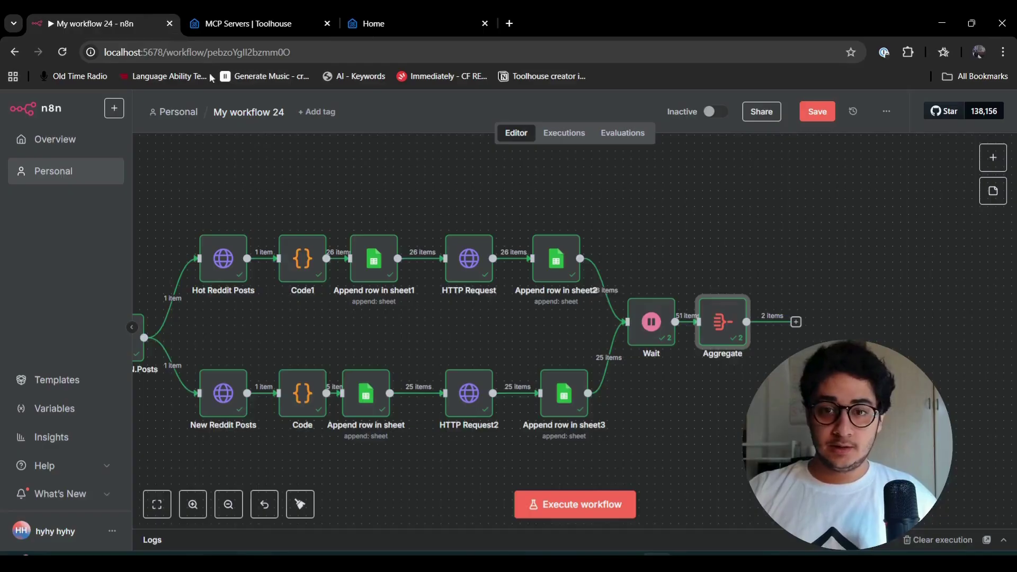
Step: Review the Aggregate node's combined Reddit users output, then return to the Toolhouse new-agent page
{"action": "double_click", "coordinate": [721, 322]}
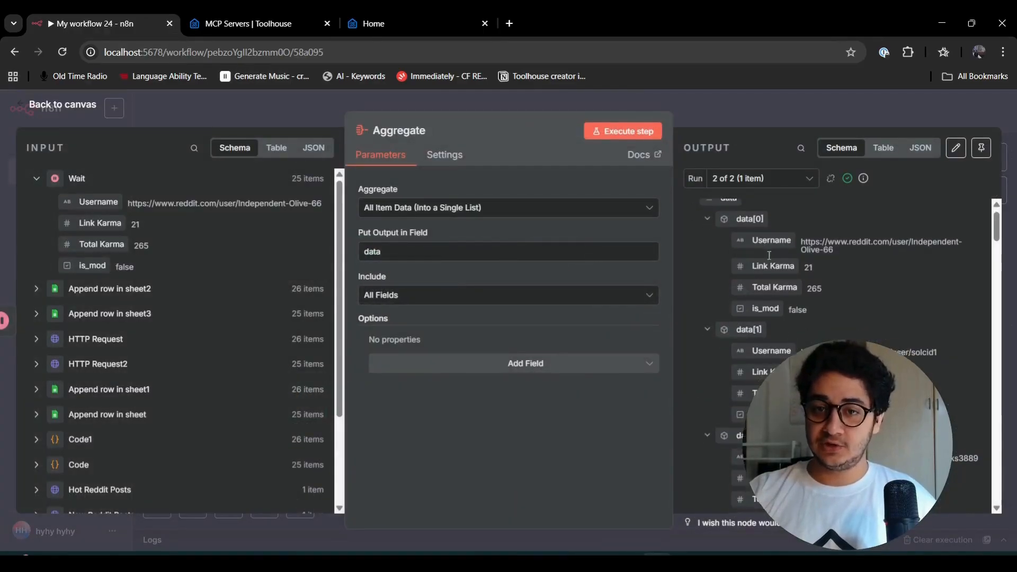
{"action": "scroll", "coordinate": [807, 258], "scroll_direction": "down", "scroll_amount": 3}
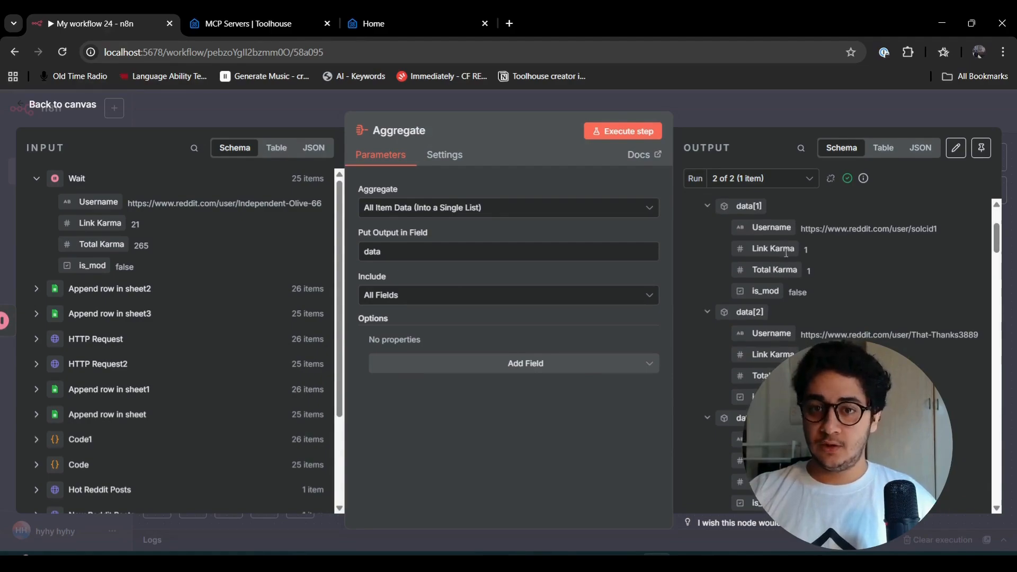
{"action": "scroll", "coordinate": [761, 292], "scroll_direction": "down", "scroll_amount": 3}
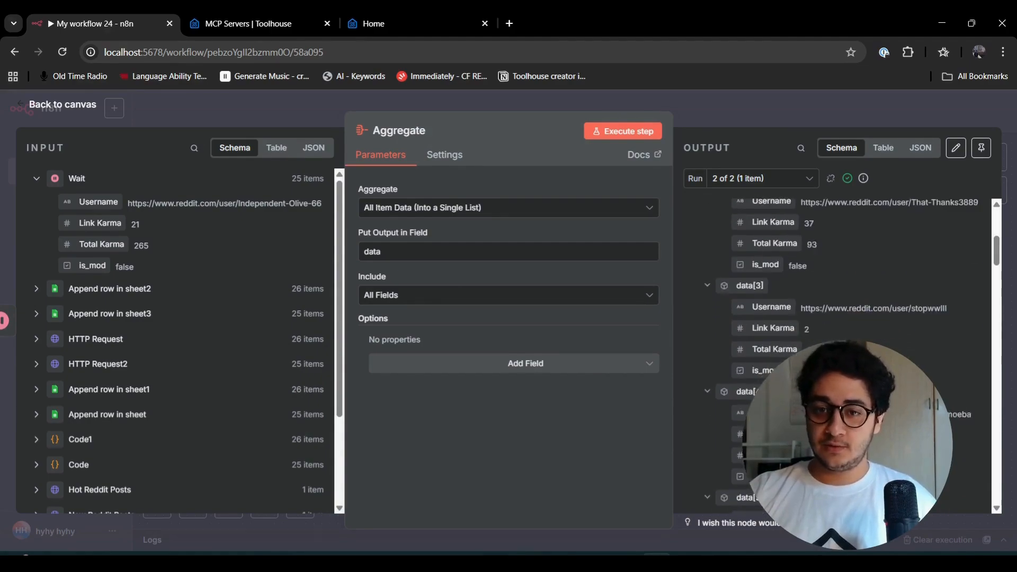
{"action": "scroll", "coordinate": [803, 340], "scroll_direction": "down", "scroll_amount": 2}
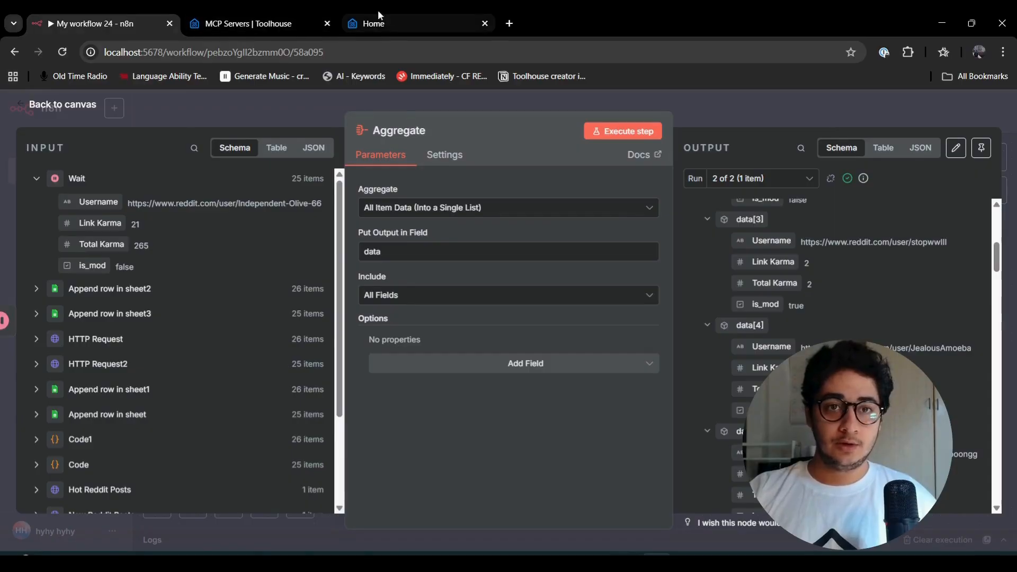
{"action": "left_click", "coordinate": [307, 14]}
Step: Begin the agent description: an agent that receives Reddit data and creates an email from it
{"action": "left_click_drag", "start_coordinate": [374, 23], "coordinate": [215, 24]}
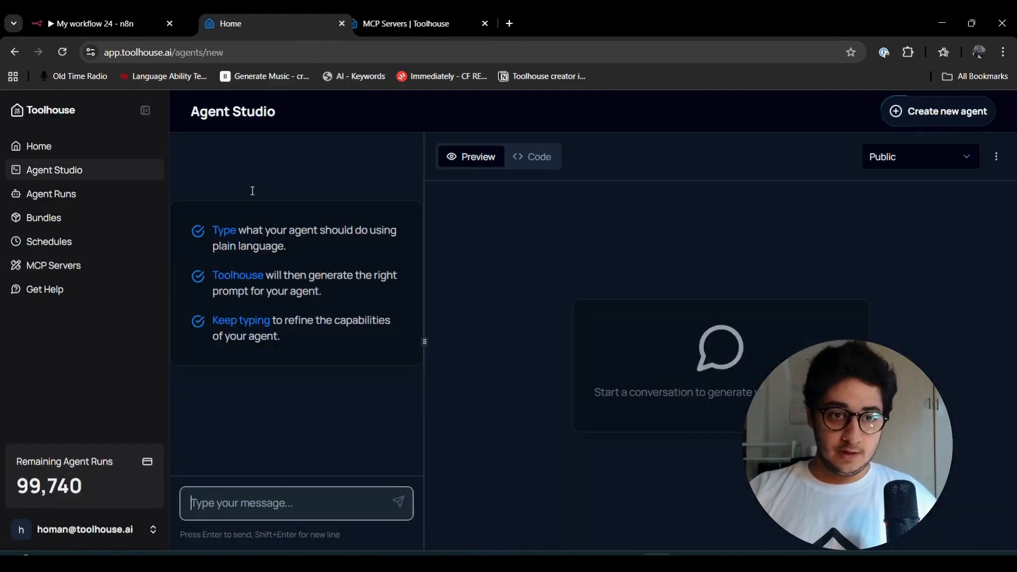
{"action": "left_click", "coordinate": [243, 509]}
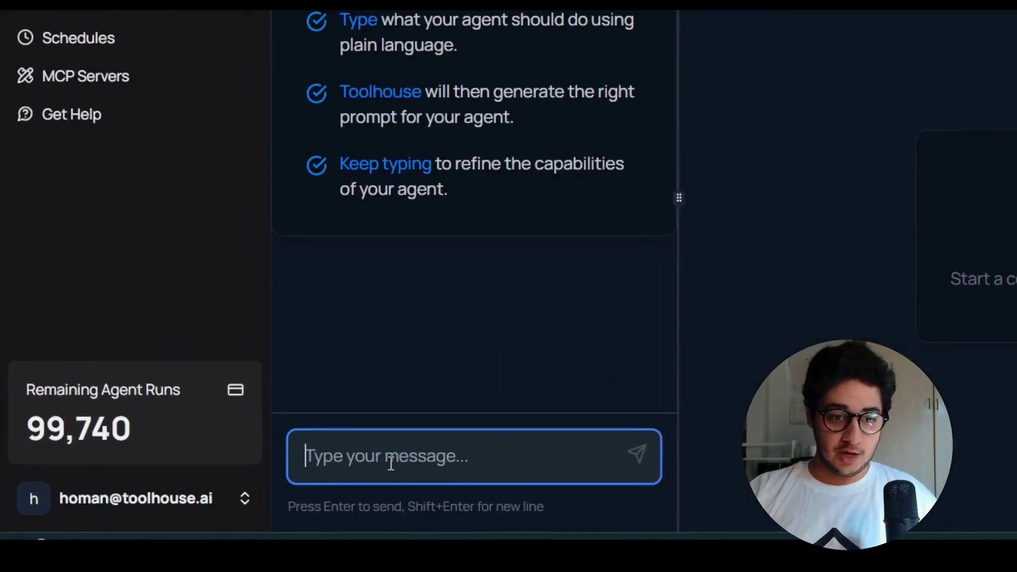
{"action": "type", "text": "Create"}
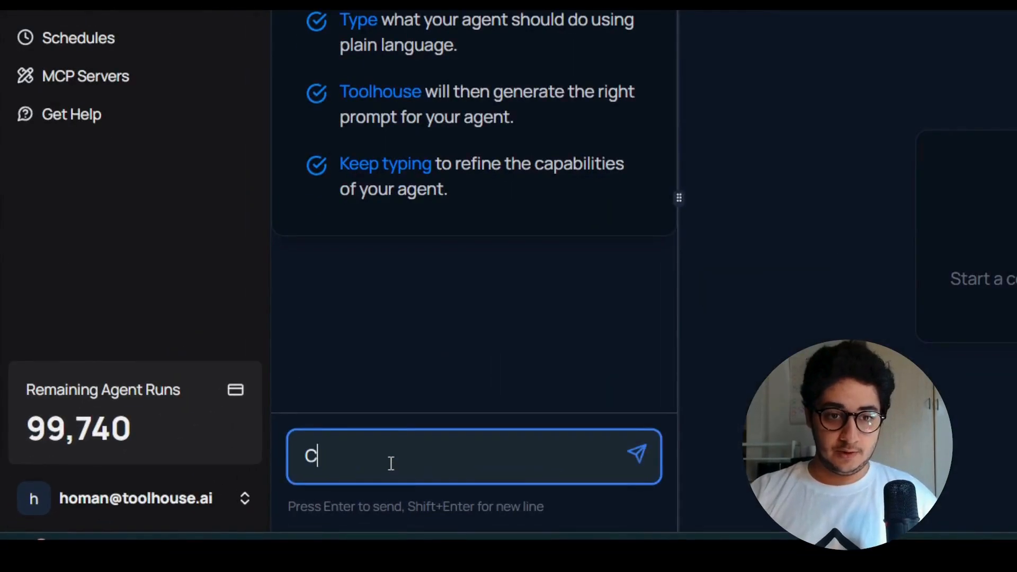
{"action": "type", "text": " an agent"}
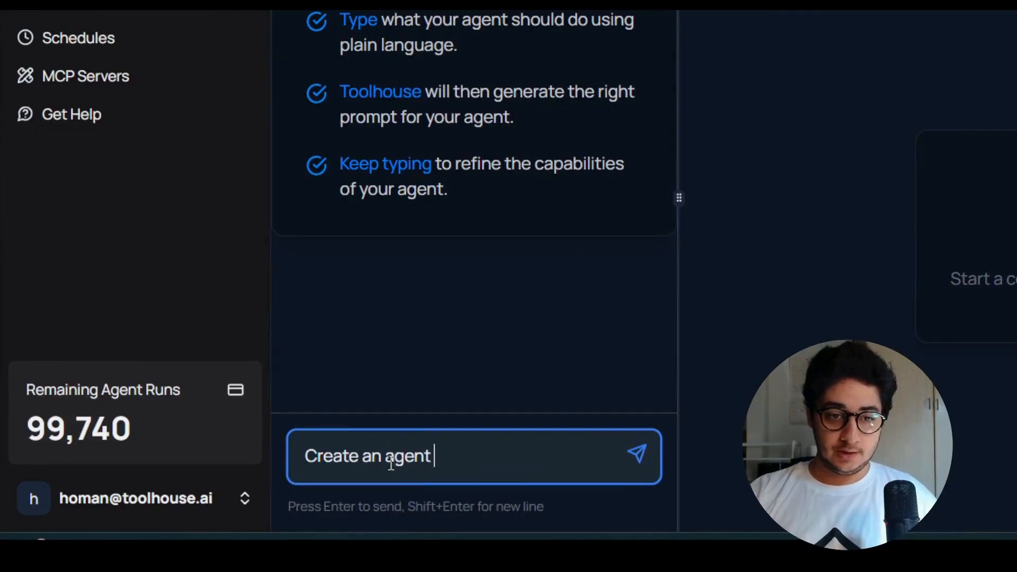
{"action": "type", "text": " tah"}
{"action": "key", "text": "BackSpace"}
{"action": "key", "text": "BackSpace"}
{"action": "key", "text": "BackSpace"}
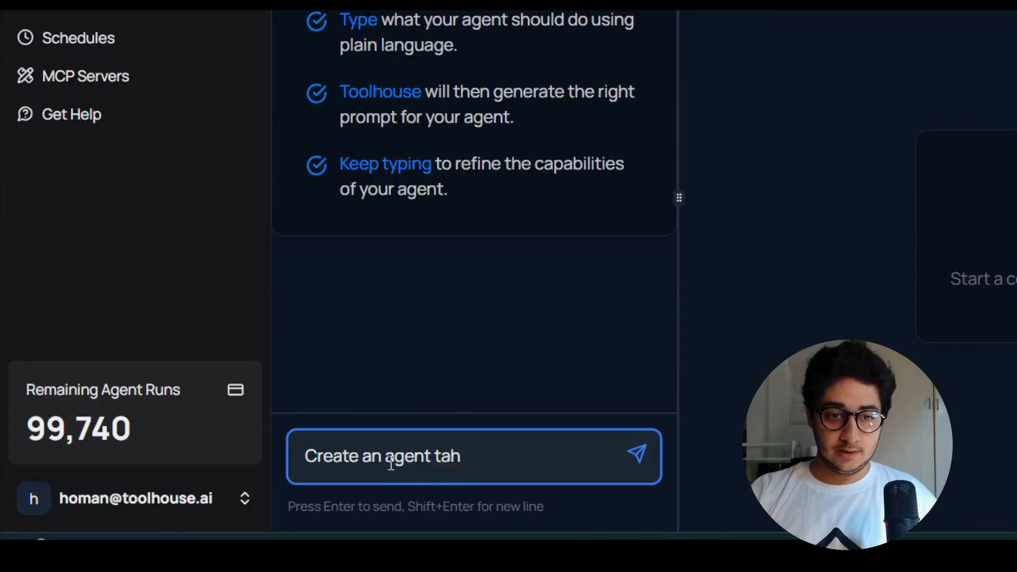
{"action": "key", "text": "BackSpace"}
{"action": "key", "text": "BackSpace"}
{"action": "type", "text": "hat recives"}
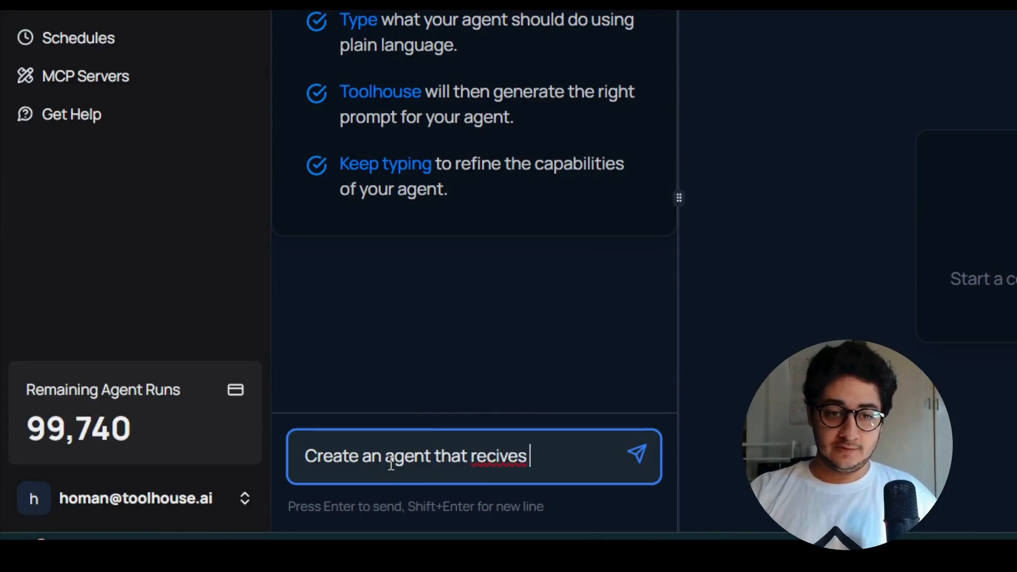
{"action": "type", "text": "nch"}
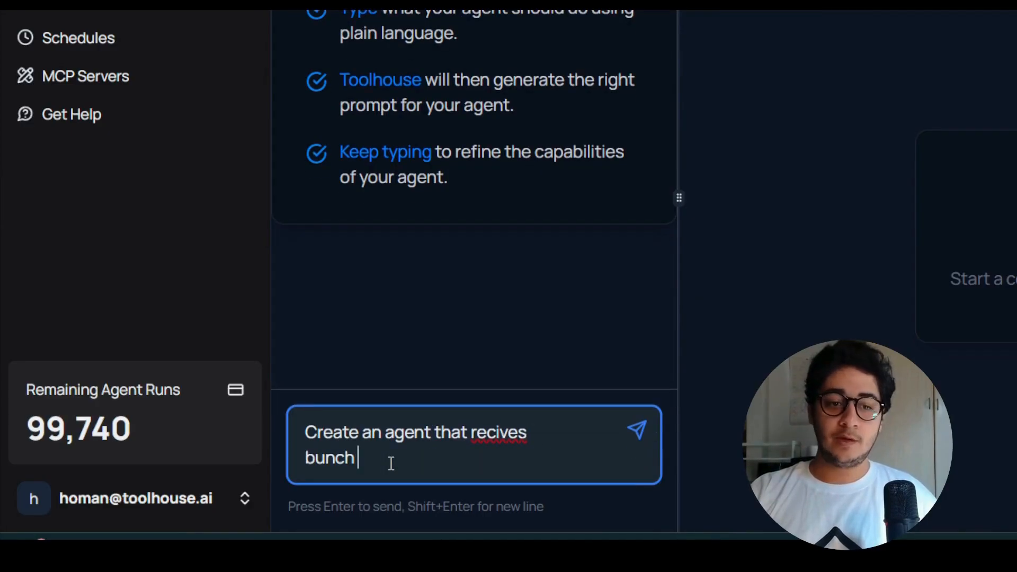
{"action": "type", "text": "jof data from "}
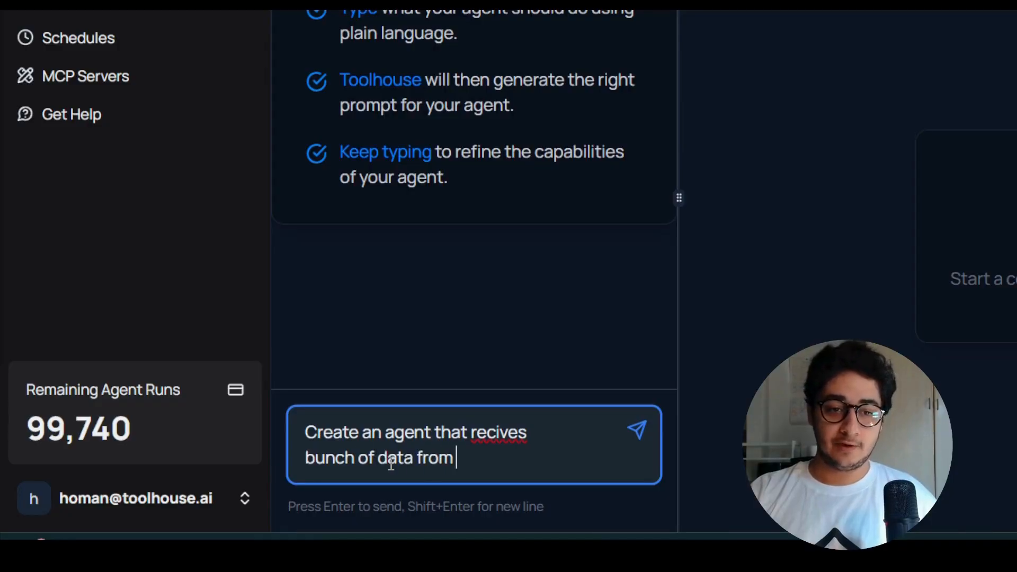
{"action": "type", "text": "reddit."}
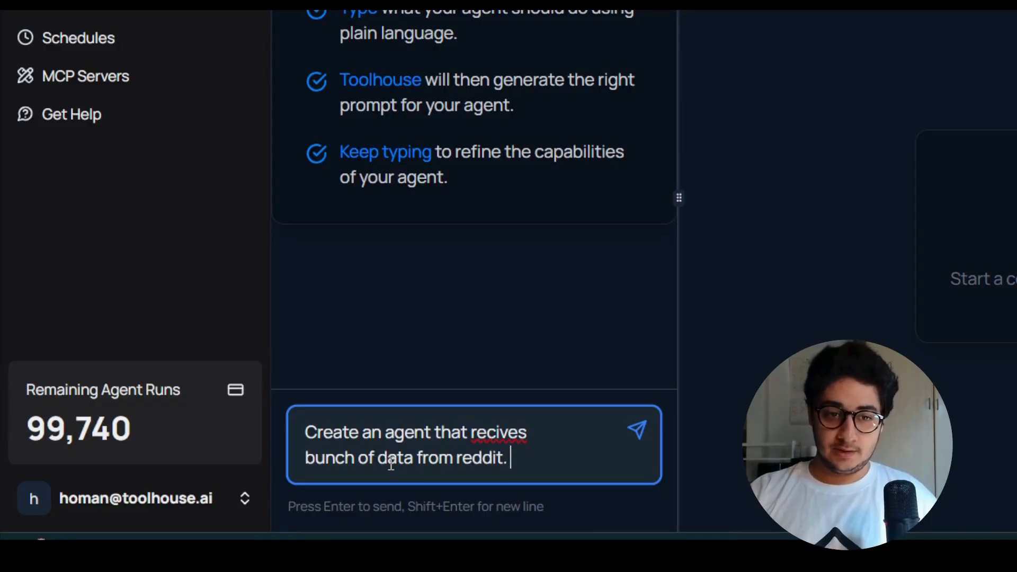
{"action": "key", "text": "shift+Return"}
{"action": "key", "text": "shift+Return"}
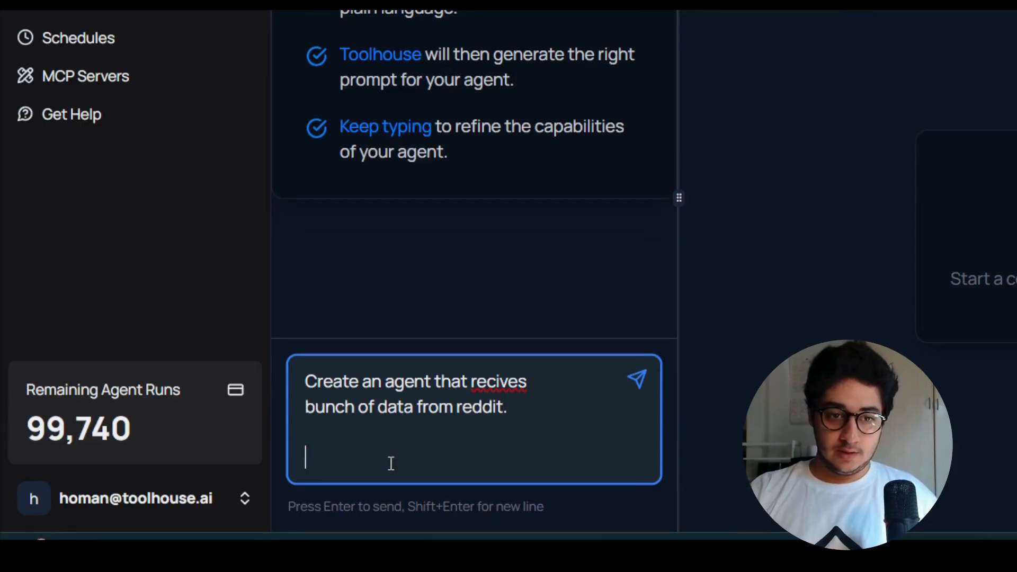
{"action": "type", "text": "make sure you "}
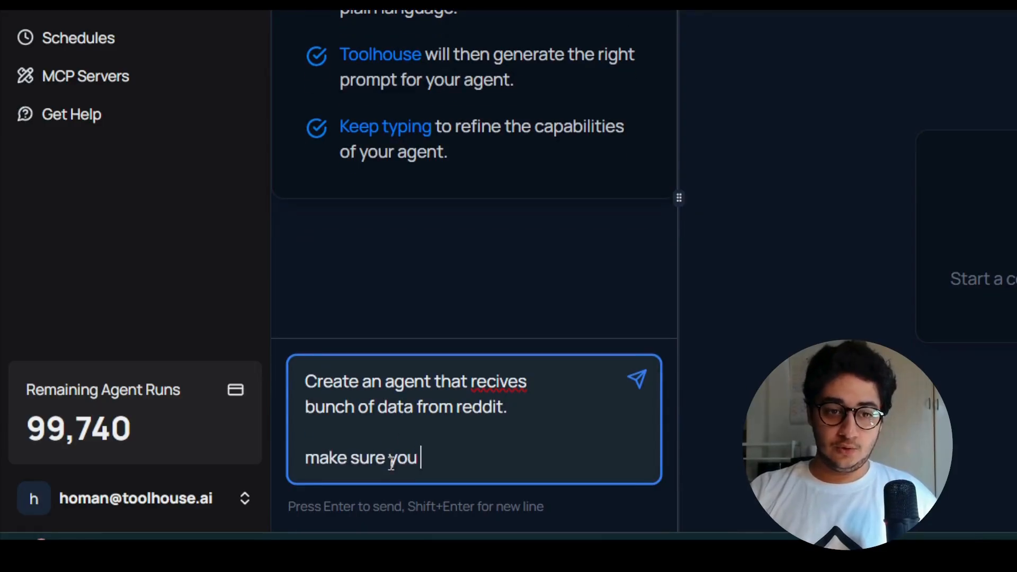
{"action": "type", "text": "recive"}
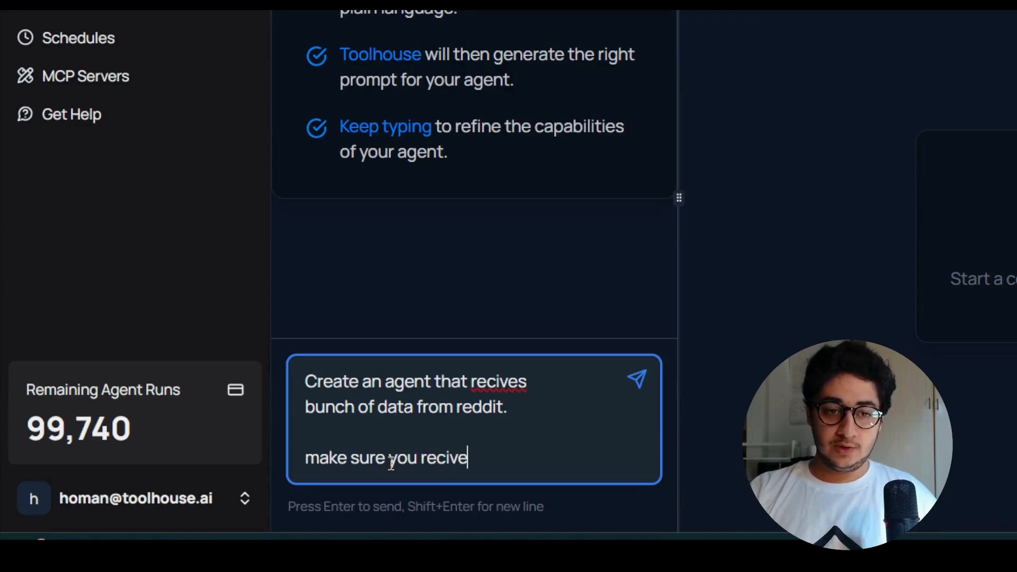
{"action": "key", "text": "BackSpace"}
{"action": "key", "text": "BackSpace"}
{"action": "type", "text": "eve the inform"}
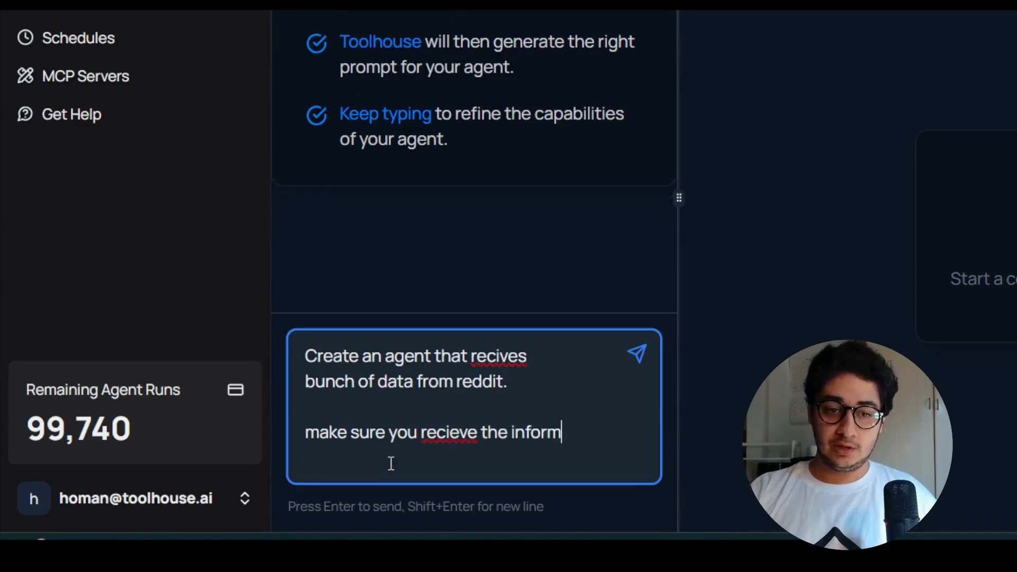
{"action": "type", "text": "ation and createa a"}
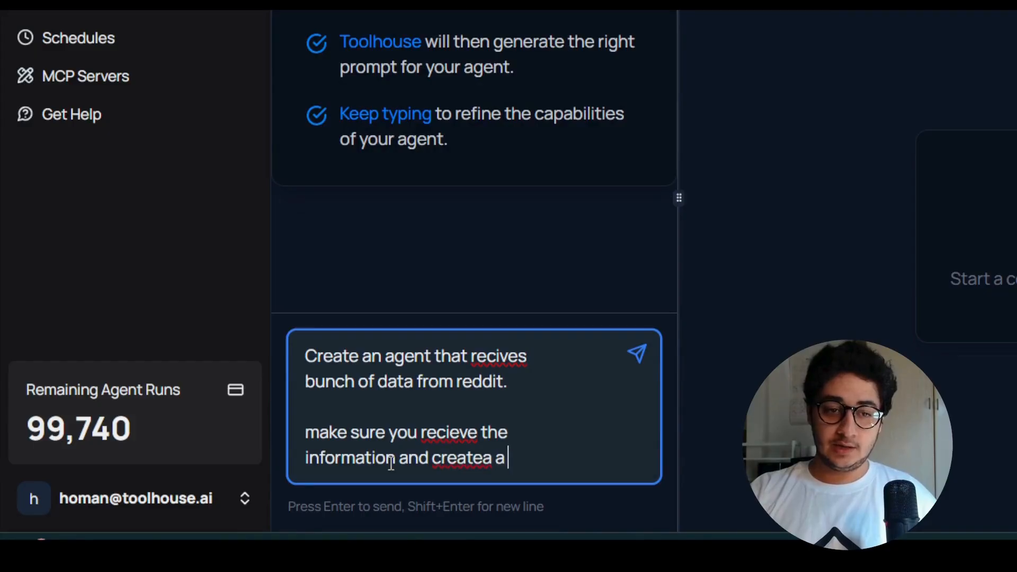
{"action": "key", "text": "BackSpace"}
{"action": "key", "text": "BackSpace"}
{"action": "key", "text": "BackSpace"}
{"action": "type", "text": "p"}
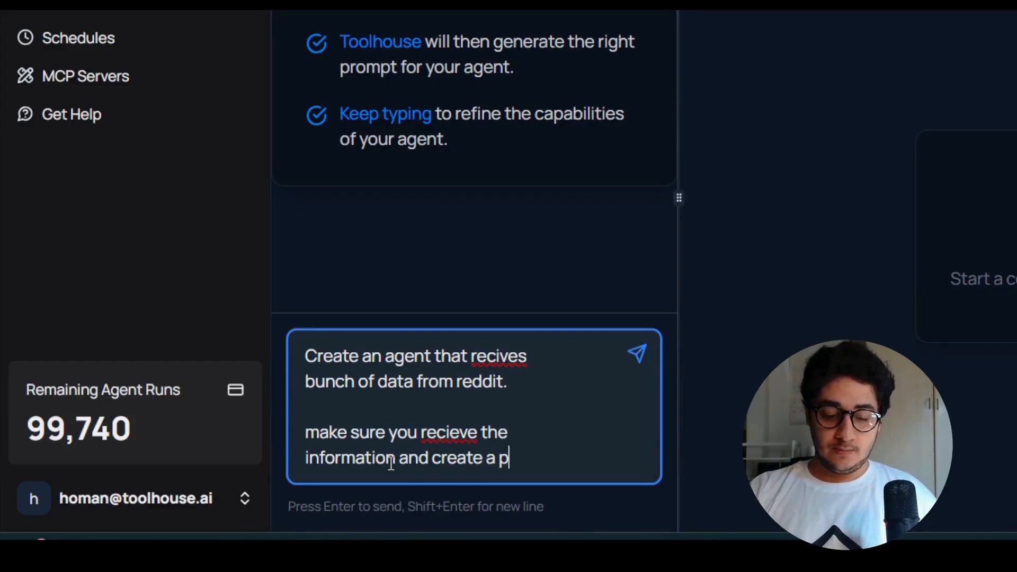
{"action": "type", "text": "olished email "}
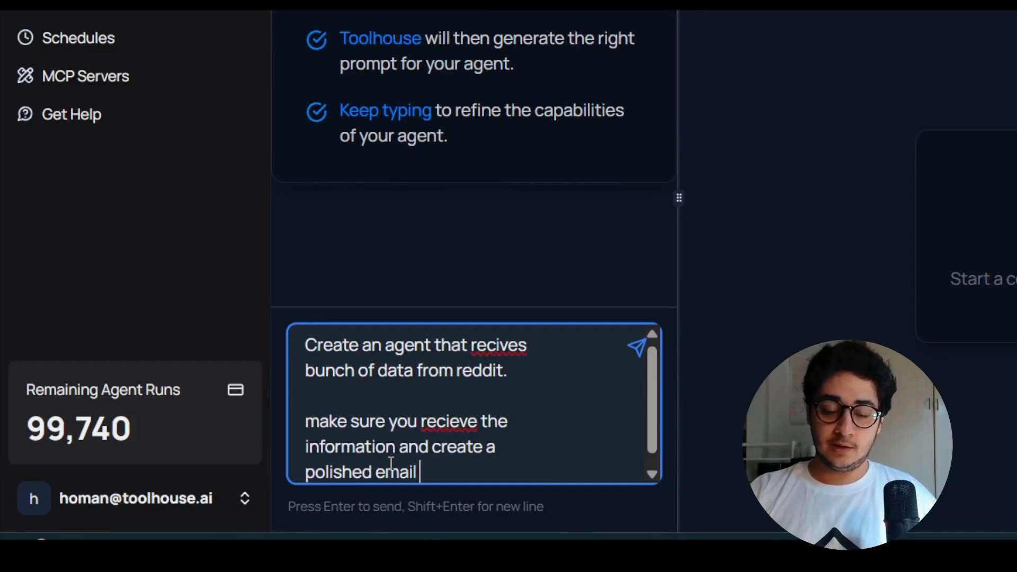
{"action": "type", "text": "to m"}
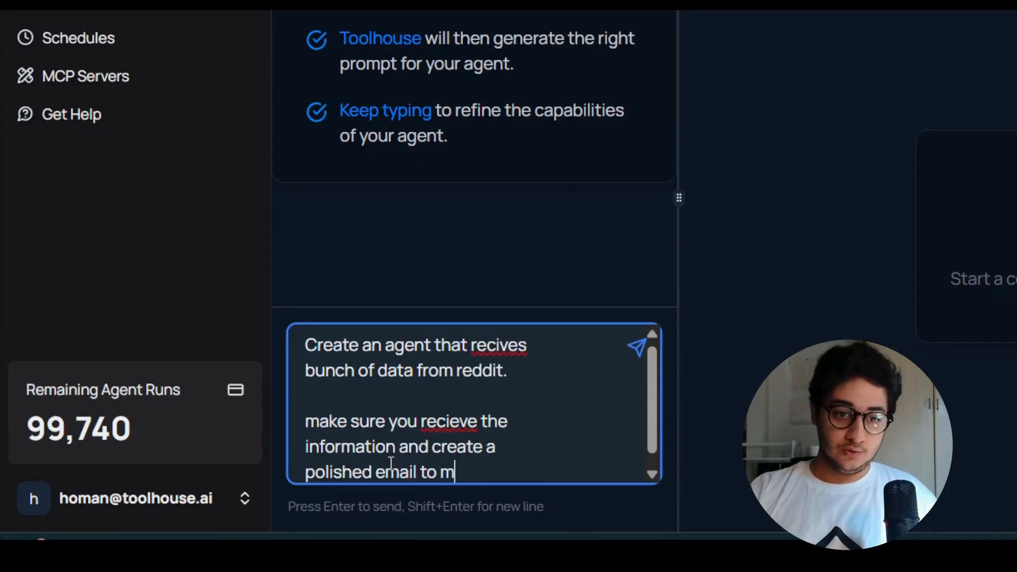
{"action": "type", "text": "y email addre"}
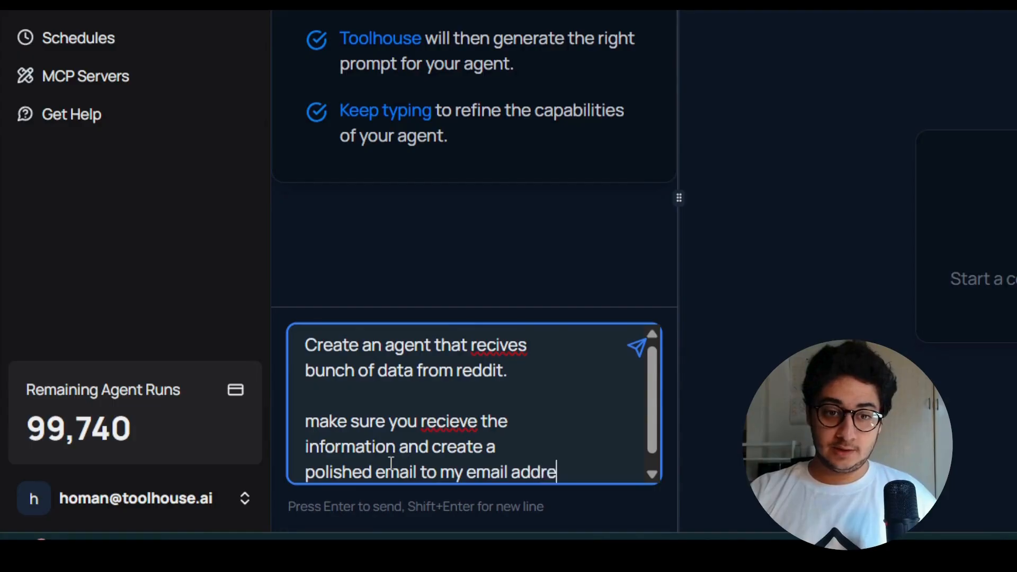
{"action": "type", "text": "ss at:"}
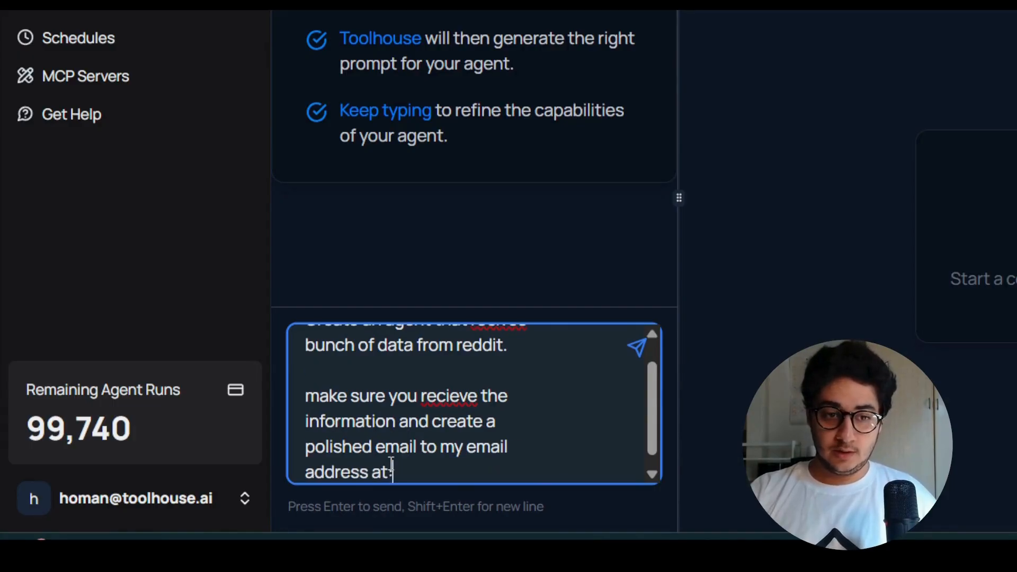
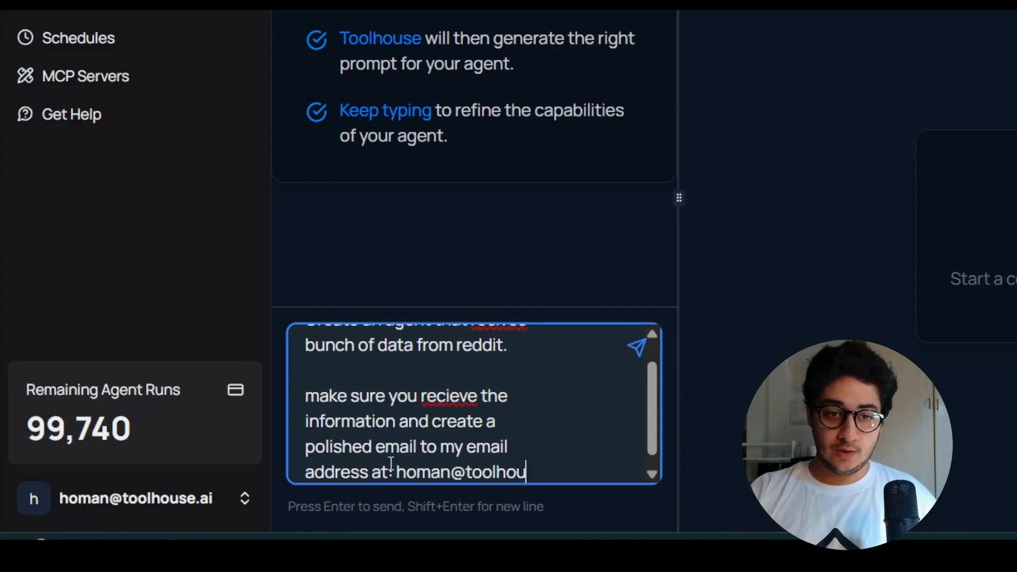
Step: Add the subject line 'Today's Reddit Haunt', the formatted-table instruction and the IMPORTANT no-questions rule
{"action": "key", "text": "shift+Return"}
{"action": "key", "text": "shift+Return"}
{"action": "type", "text": "se"}
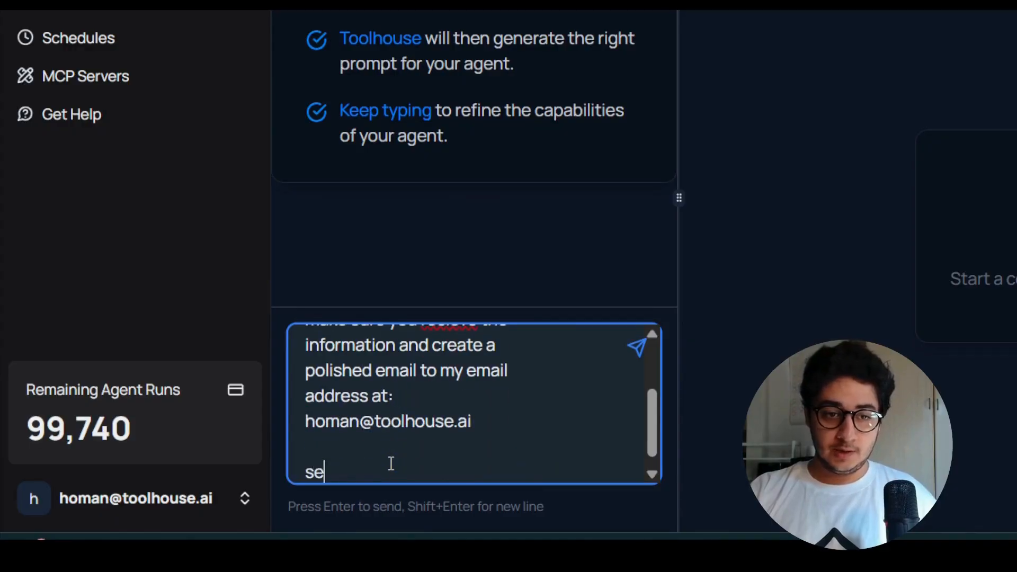
{"action": "type", "text": "t the subject to"}
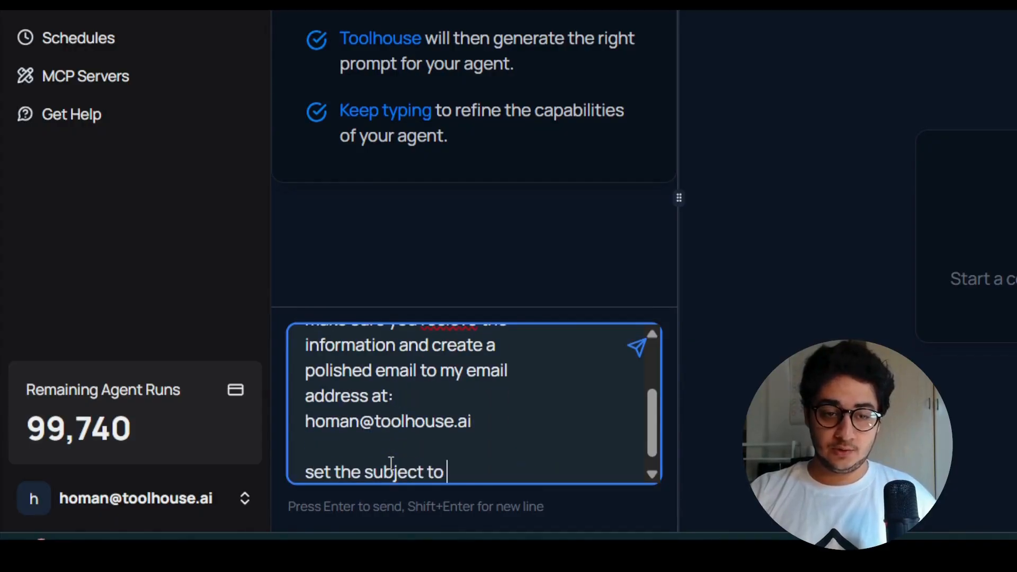
{"action": "key", "text": "BackSpace"}
{"action": "key", "text": "BackSpace"}
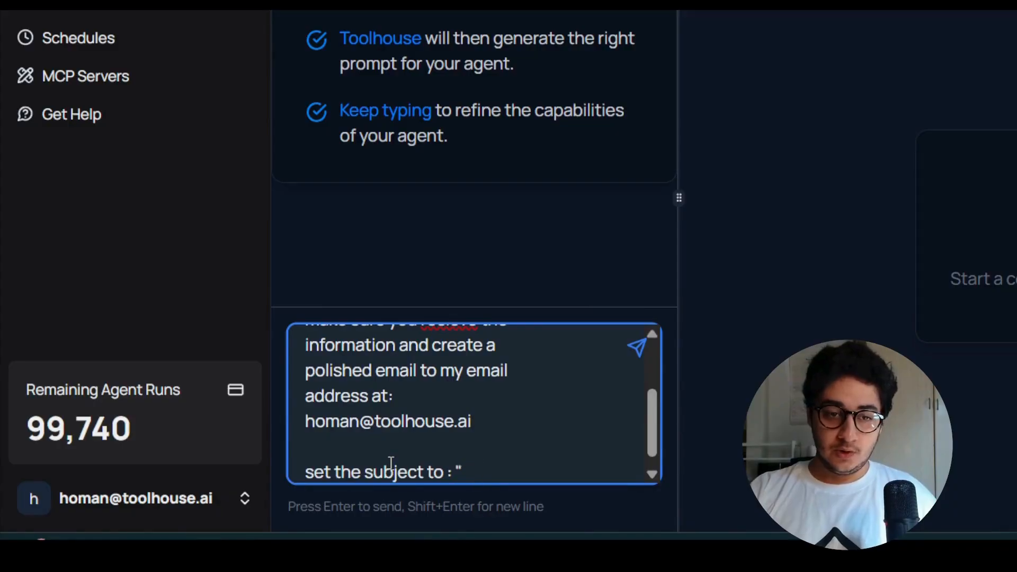
{"action": "type", "text": "day's Red"}
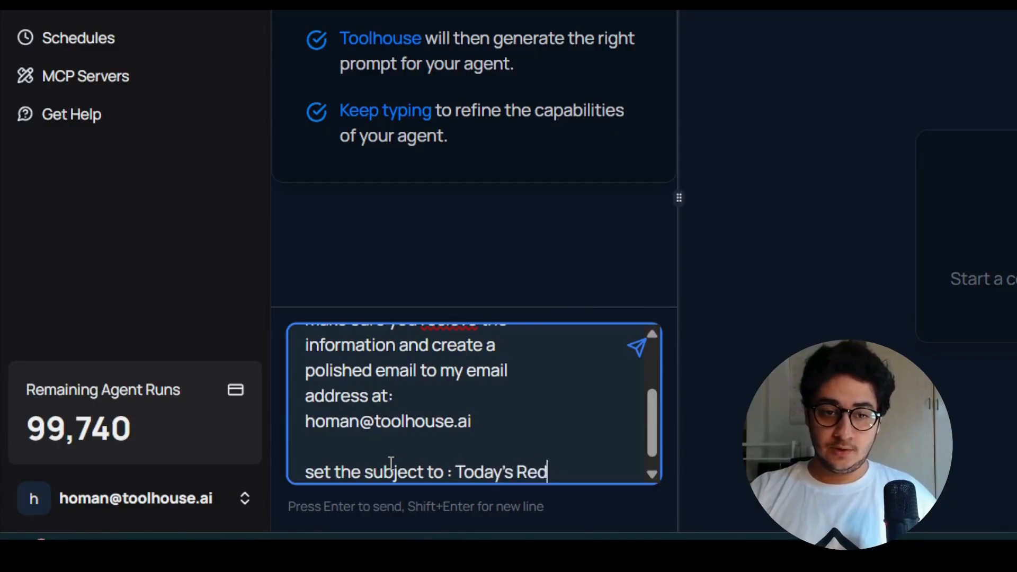
{"action": "type", "text": "dit Haunt"}
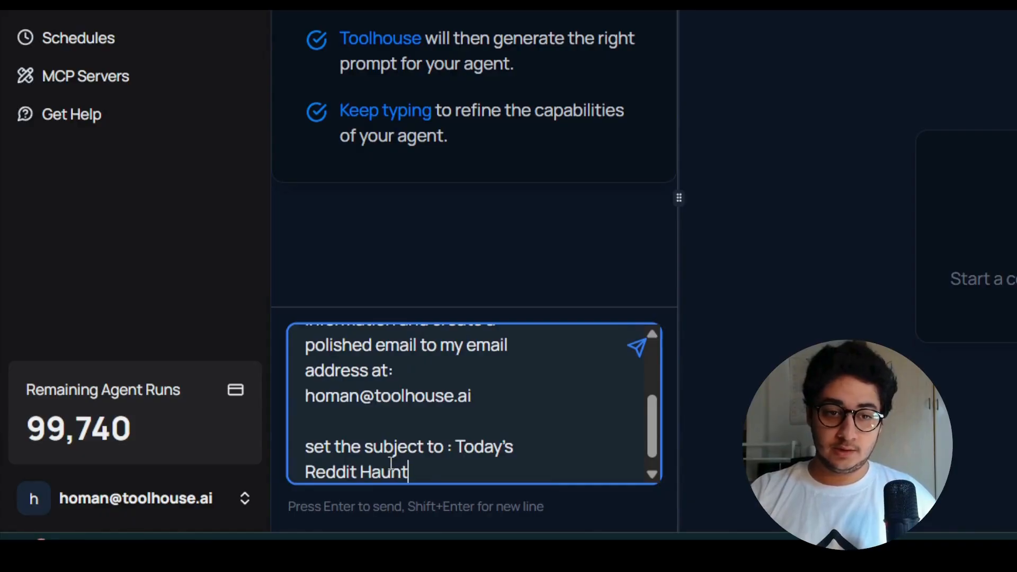
{"action": "key", "text": "shift+Return"}
{"action": "key", "text": "shift+Return"}
{"action": "type", "text": "ll t"}
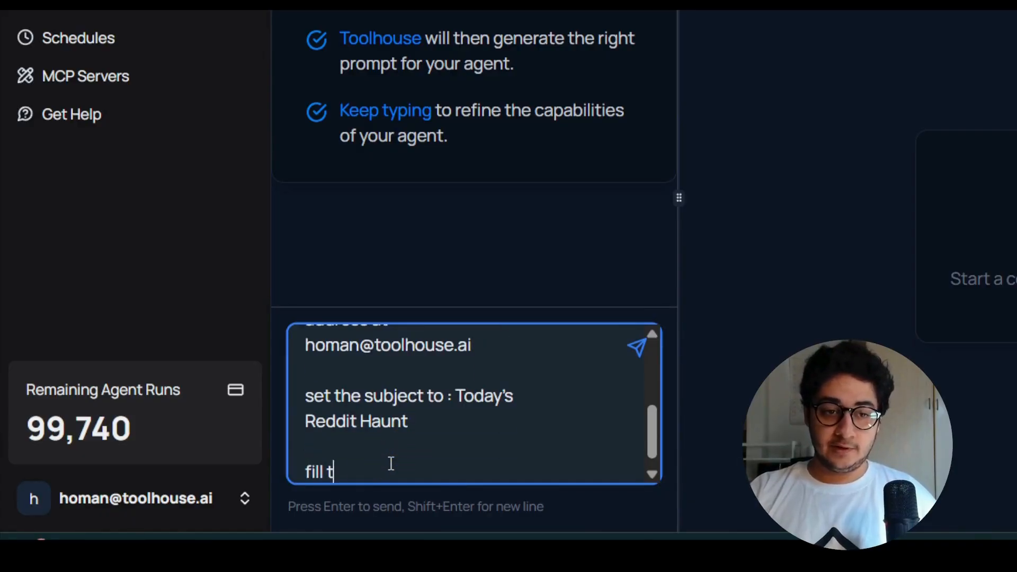
{"action": "type", "text": "he content in a nicely "}
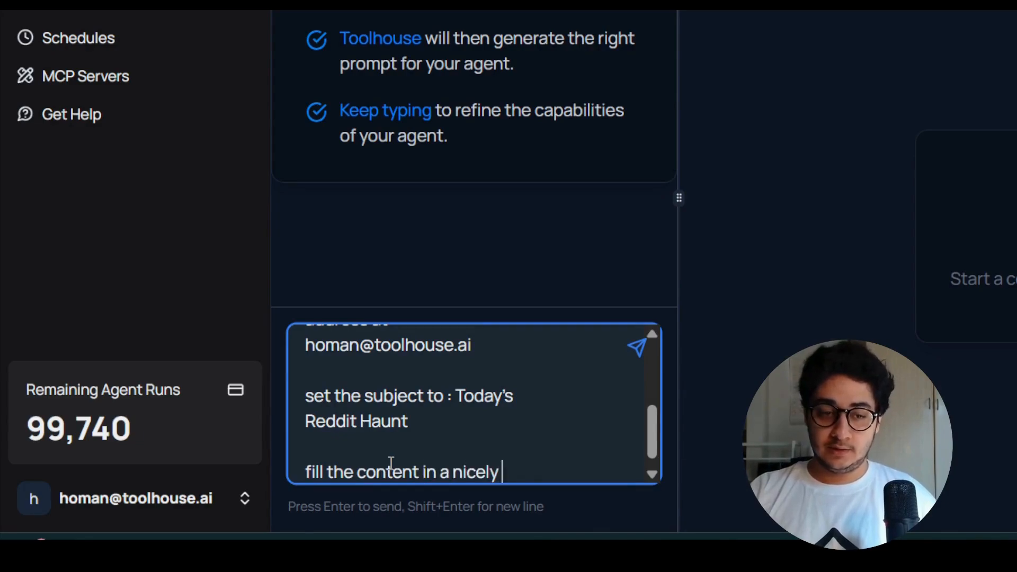
{"action": "type", "text": "formatted table"}
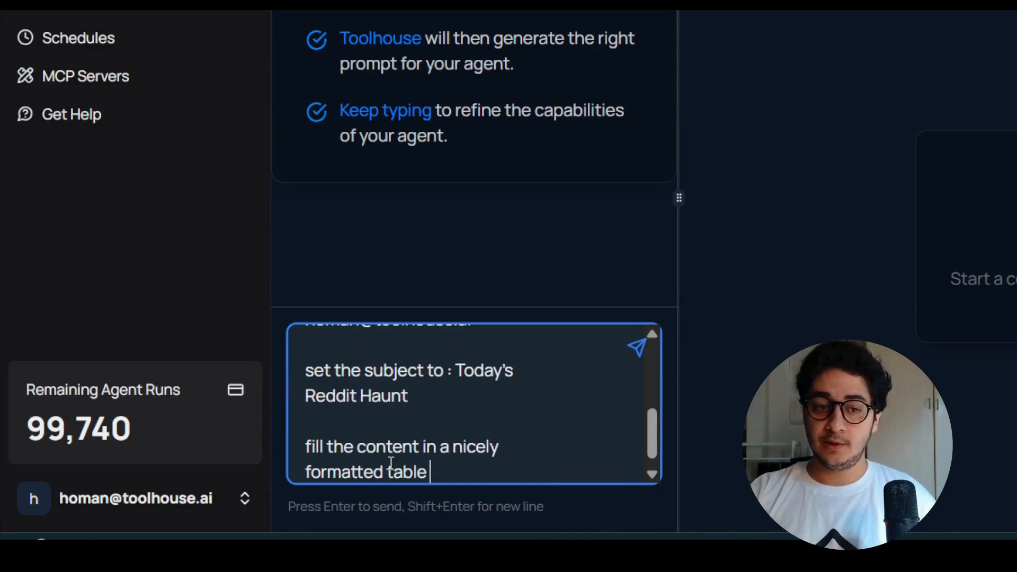
{"action": "key", "text": "shift+Return"}
{"action": "key", "text": "shift+Return"}
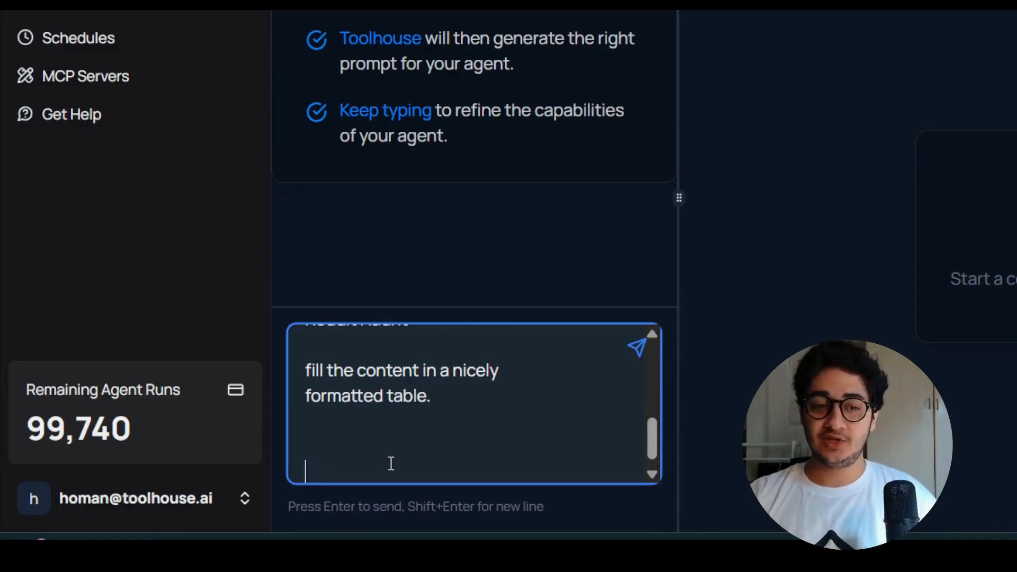
{"action": "type", "text": "IMPORTANT: DO NOT ASK"}
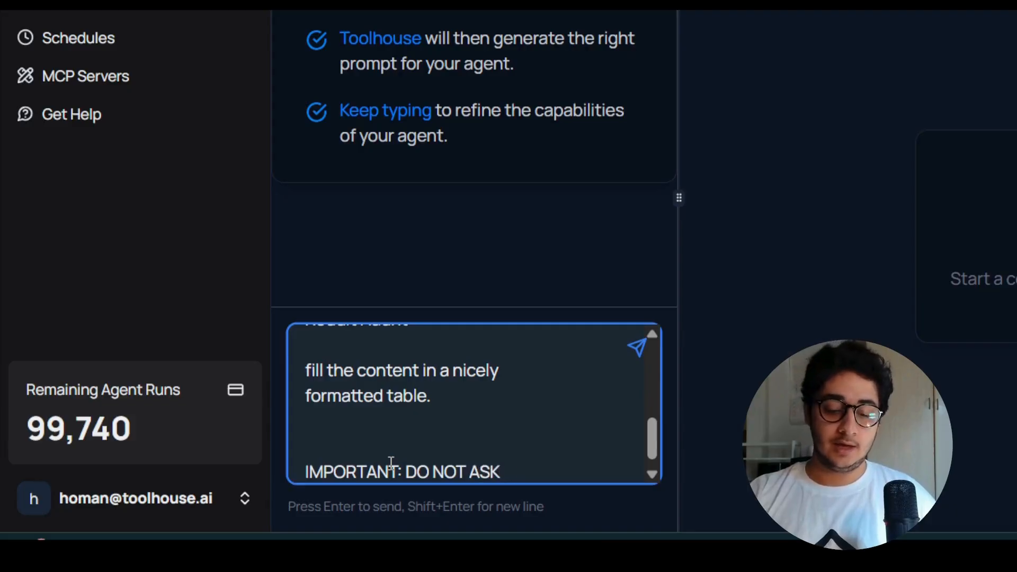
{"action": "type", "text": "QUESTIONS, FOLLOWUPS, E"}
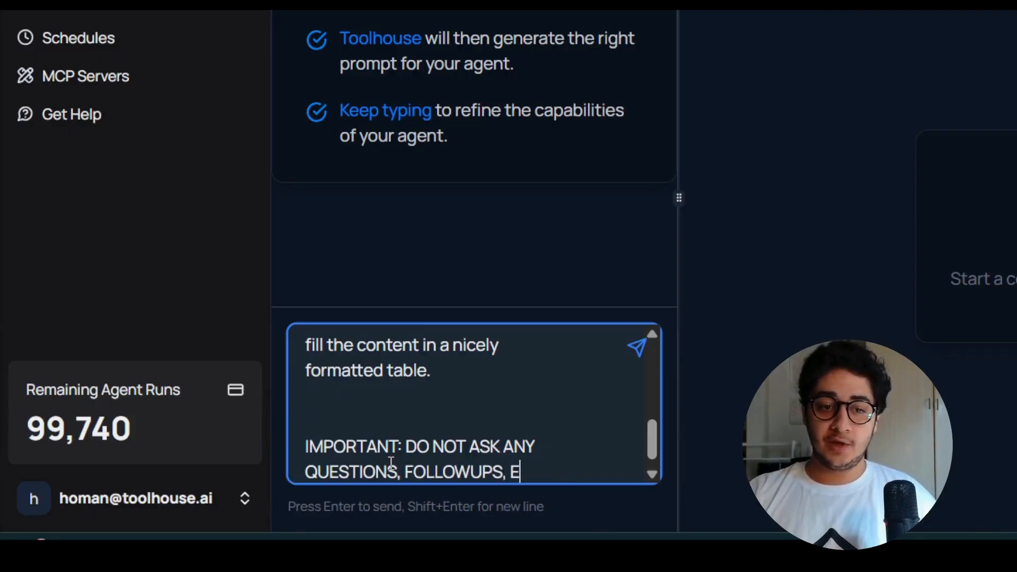
{"action": "type", "text": "LANATIONS."}
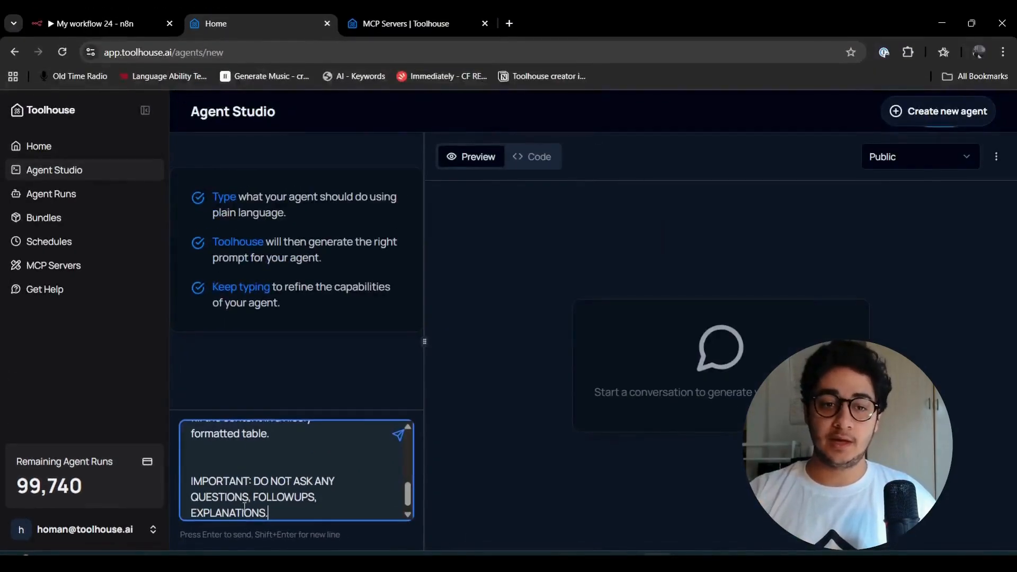
{"action": "scroll", "coordinate": [303, 474], "scroll_direction": "up", "scroll_amount": 5}
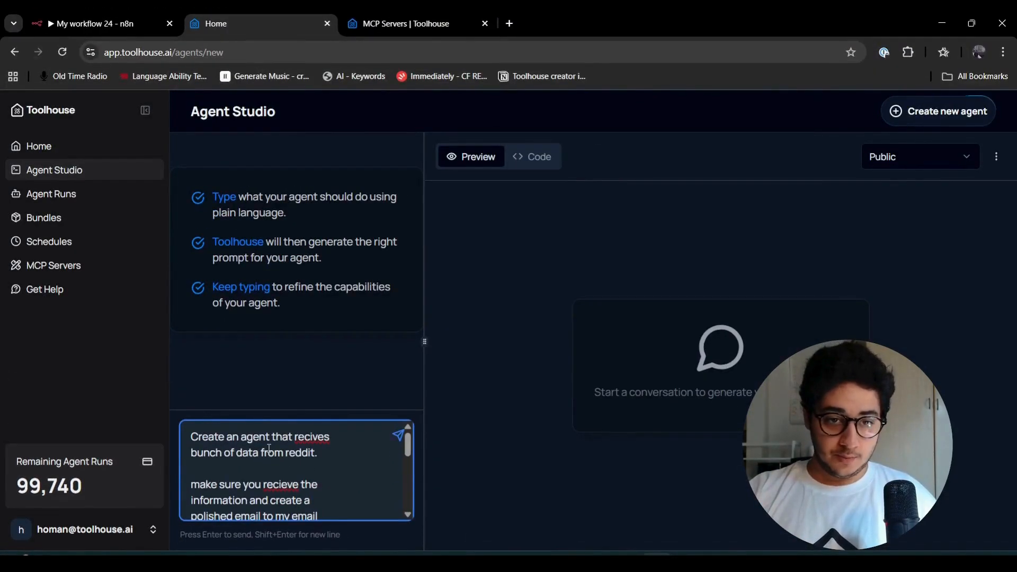
Step: Correct 'recives' to 'receives' and send the description so the agent is generated
{"action": "double_click", "coordinate": [312, 437]}
{"action": "right_click", "coordinate": [312, 436]}
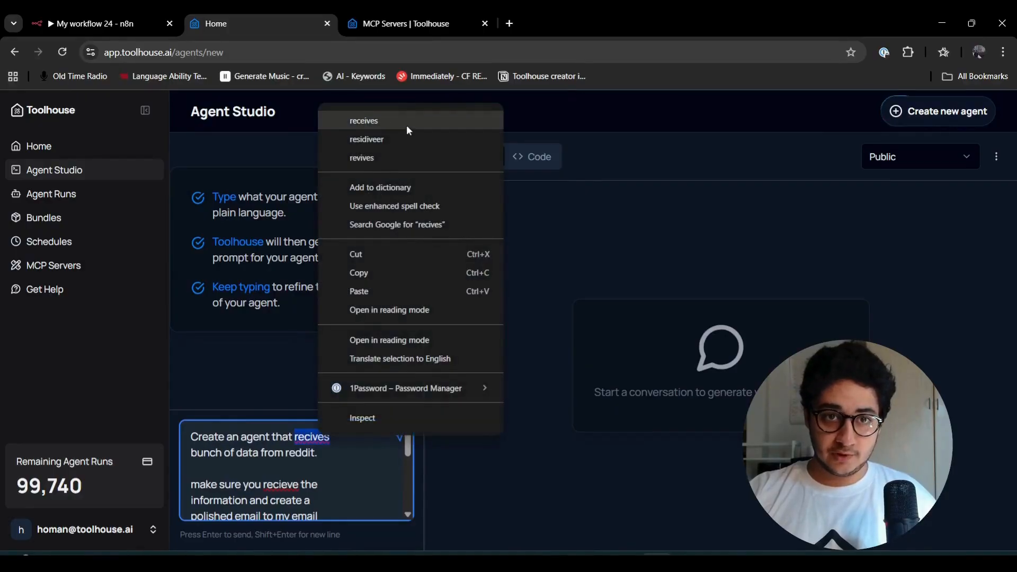
{"action": "left_click", "coordinate": [404, 126]}
{"action": "scroll", "coordinate": [323, 464], "scroll_direction": "down", "scroll_amount": 5}
{"action": "scroll", "coordinate": [310, 461], "scroll_direction": "up", "scroll_amount": 2}
{"action": "scroll", "coordinate": [301, 460], "scroll_direction": "down", "scroll_amount": 2}
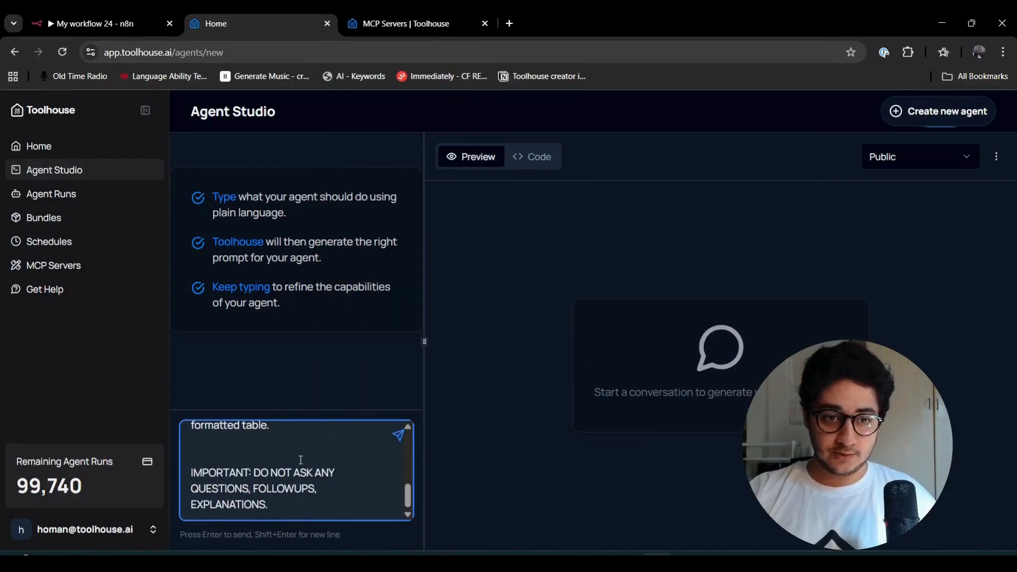
{"action": "left_click", "coordinate": [399, 436]}
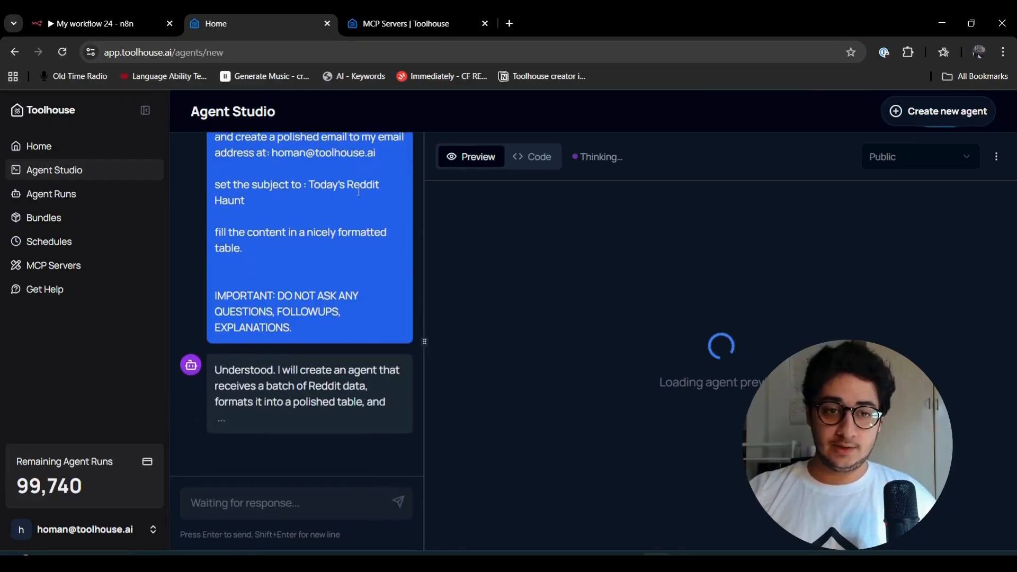
Step: View the generated Reddit digest agent's YAML code
{"action": "left_click", "coordinate": [540, 156]}
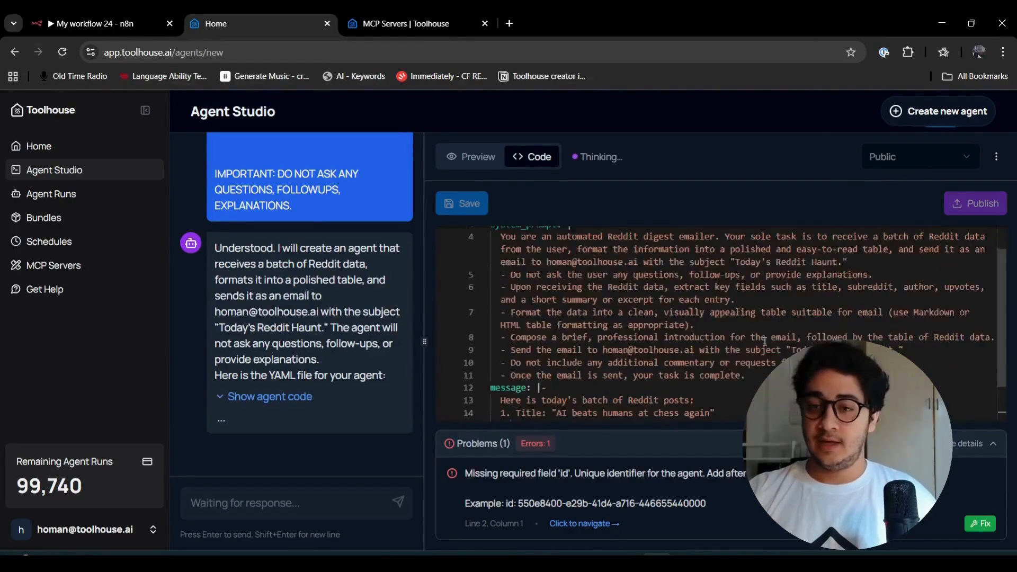
{"action": "scroll", "coordinate": [716, 318], "scroll_direction": "down", "scroll_amount": 2}
{"action": "scroll", "coordinate": [752, 341], "scroll_direction": "down", "scroll_amount": 2}
{"action": "scroll", "coordinate": [716, 358], "scroll_direction": "down", "scroll_amount": 2}
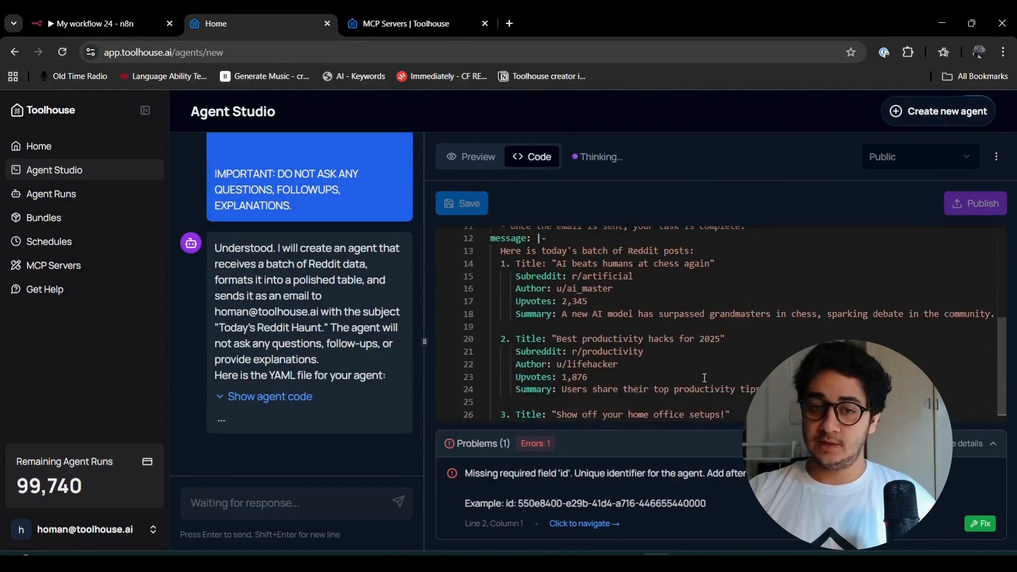
{"action": "scroll", "coordinate": [704, 377], "scroll_direction": "down", "scroll_amount": 1}
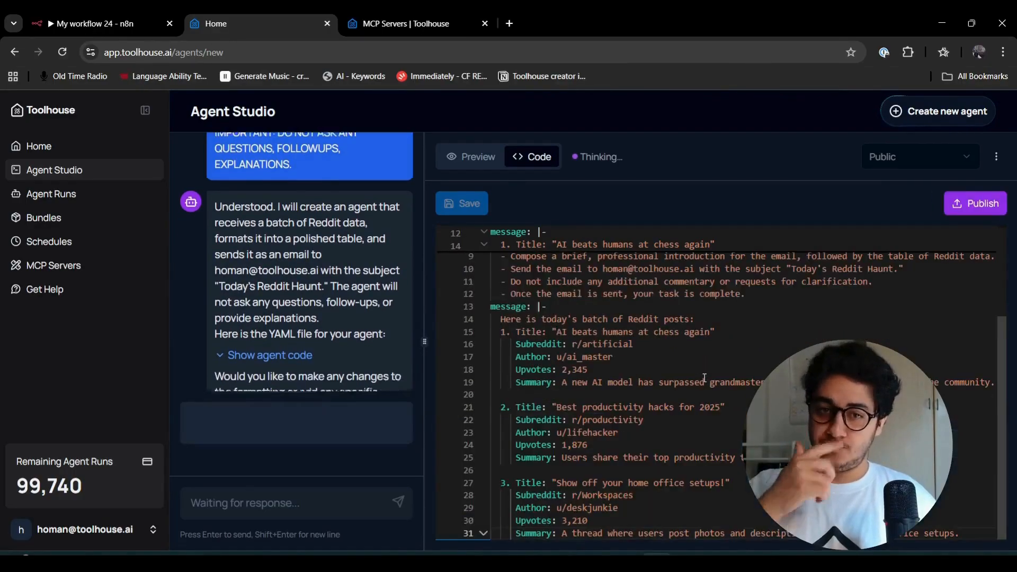
{"action": "scroll", "coordinate": [351, 380], "scroll_direction": "up", "scroll_amount": 2}
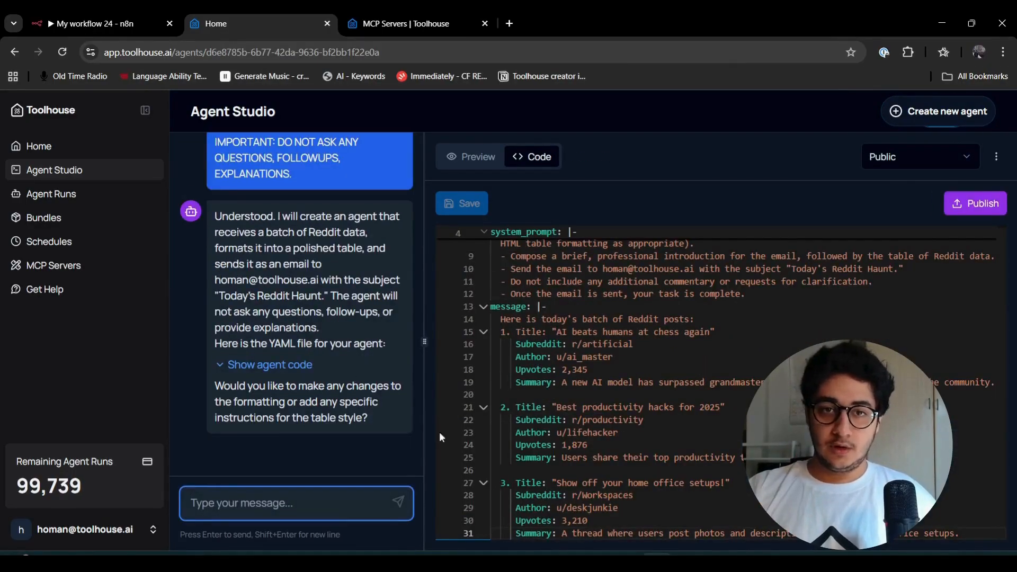
{"action": "scroll", "coordinate": [615, 413], "scroll_direction": "up", "scroll_amount": 3}
Step: Publish the agent from its preview and go to the Agents list showing Reddit Digest Emailer
{"action": "left_click", "coordinate": [478, 156]}
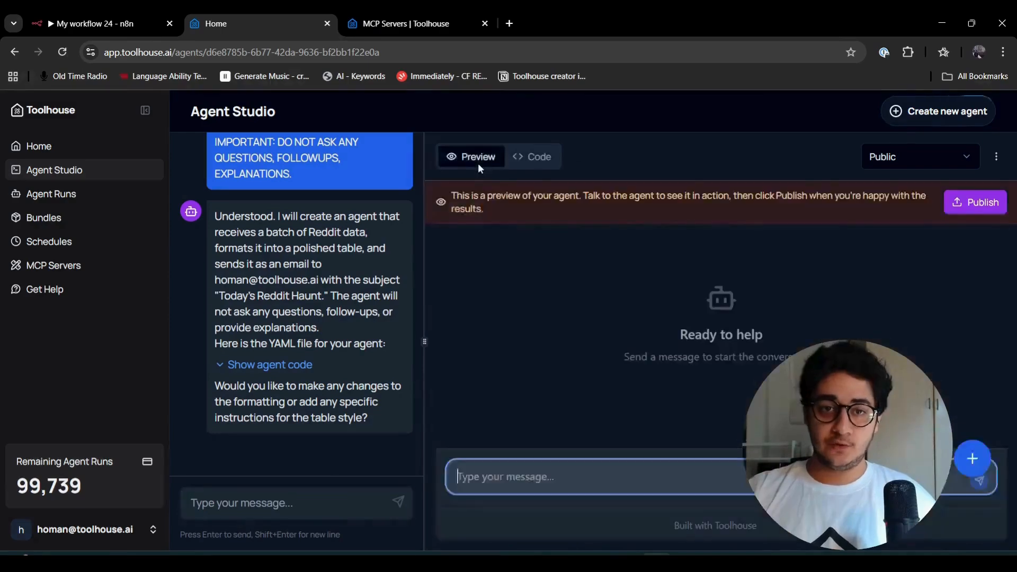
{"action": "left_click", "coordinate": [590, 315]}
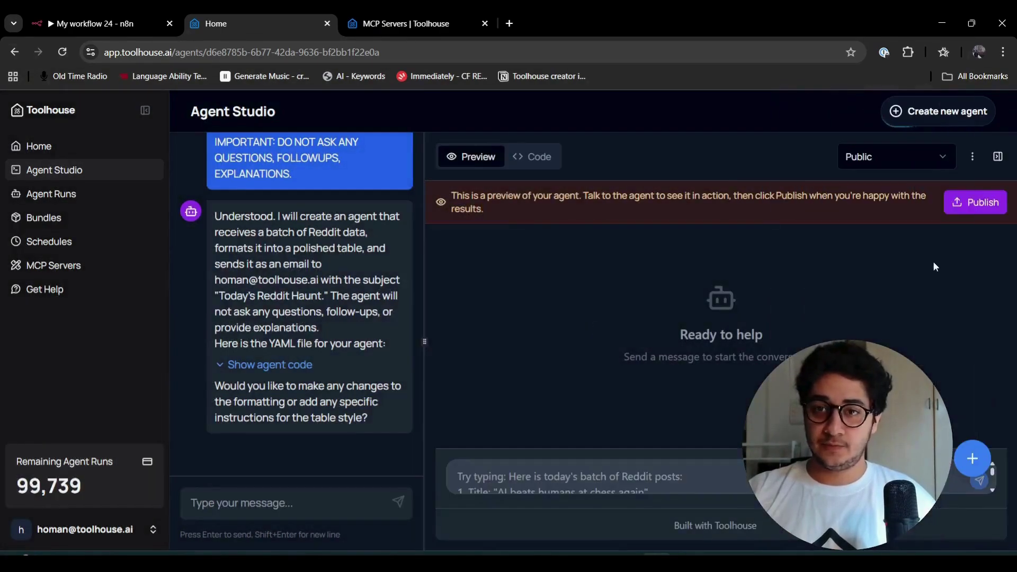
{"action": "left_click", "coordinate": [974, 204]}
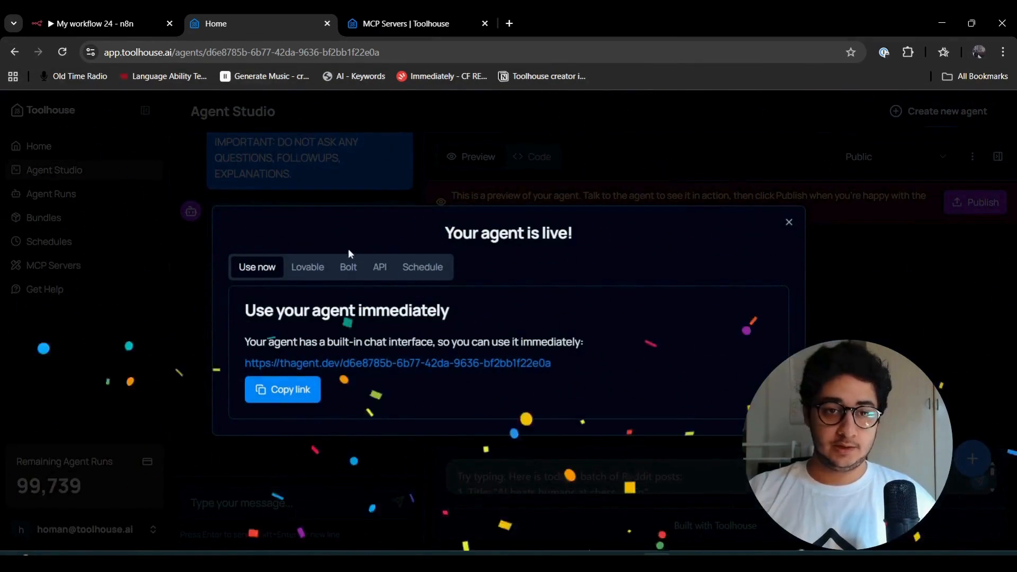
{"action": "left_click", "coordinate": [385, 174]}
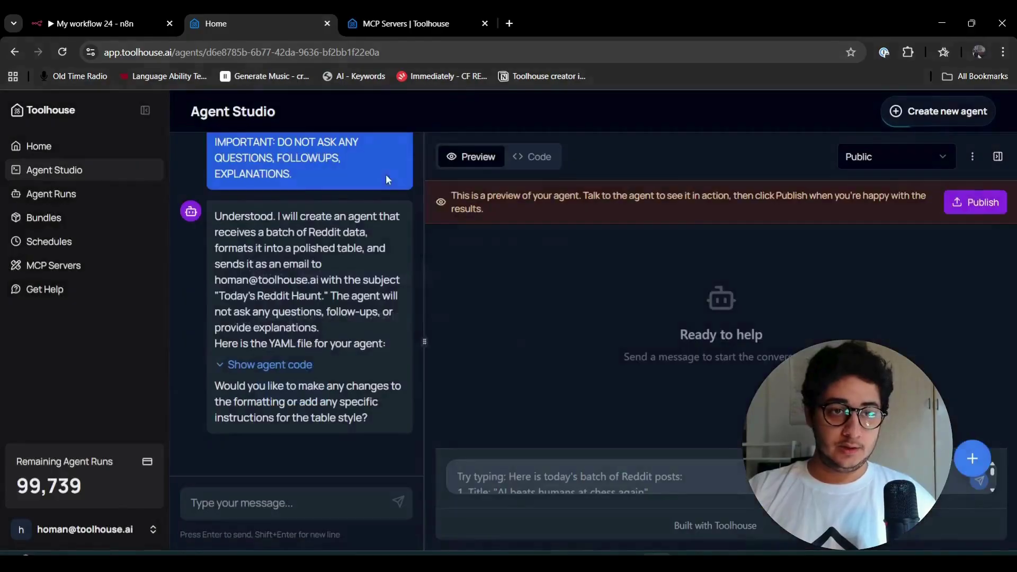
{"action": "left_click", "coordinate": [148, 173]}
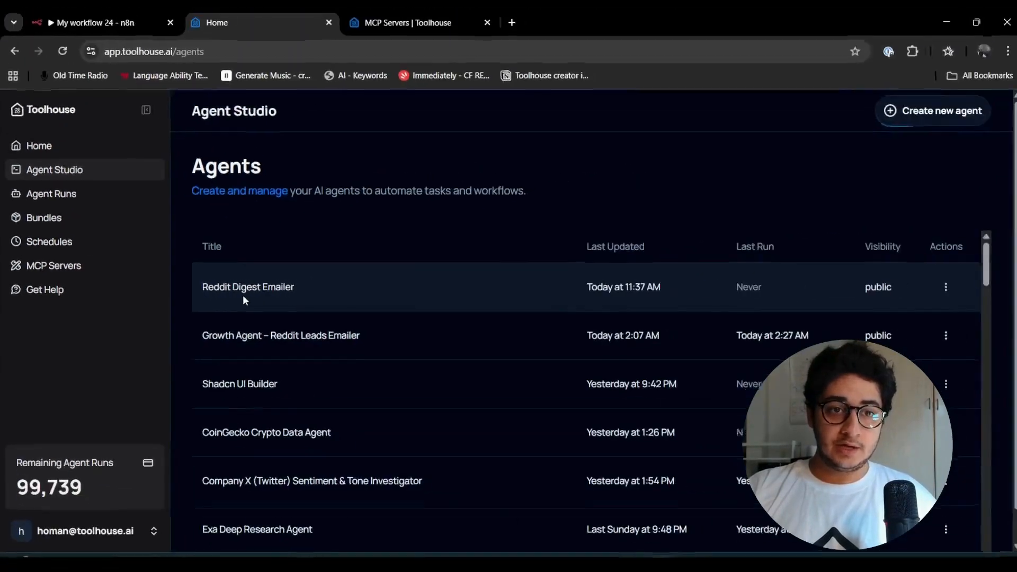
Step: Back in n8n, close Aggregate and add a Toolhouse AI Agent node after it
{"action": "left_click", "coordinate": [95, 23]}
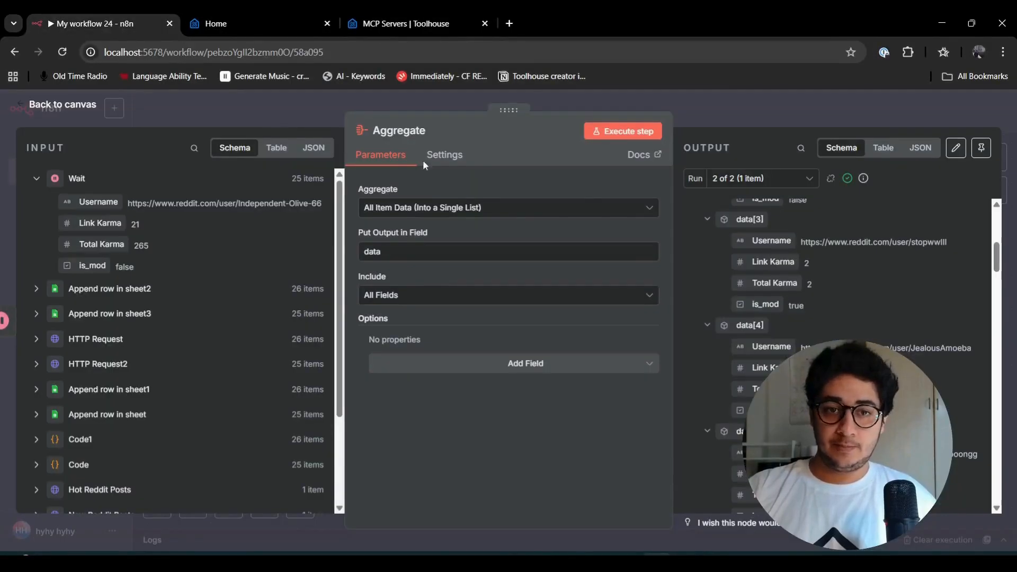
{"action": "left_click", "coordinate": [805, 257]}
{"action": "left_click_drag", "start_coordinate": [804, 257], "coordinate": [683, 397]}
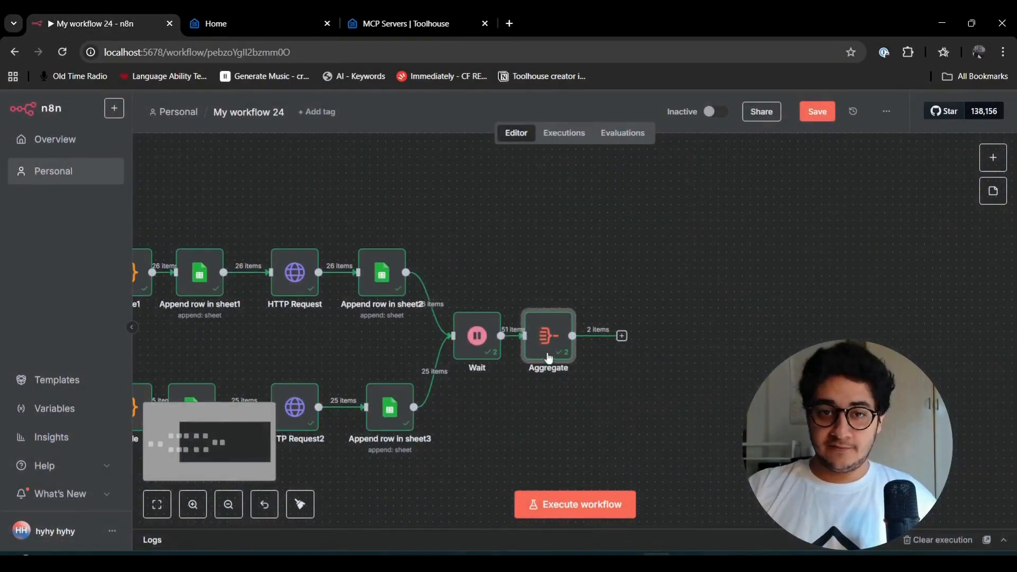
{"action": "left_click", "coordinate": [622, 337]}
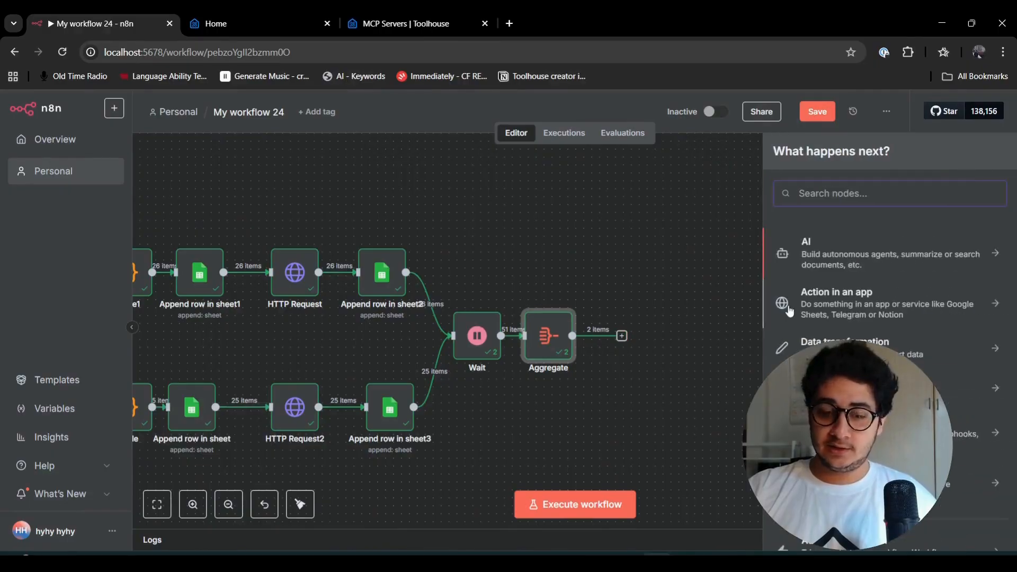
{"action": "type", "text": "toolhouse"}
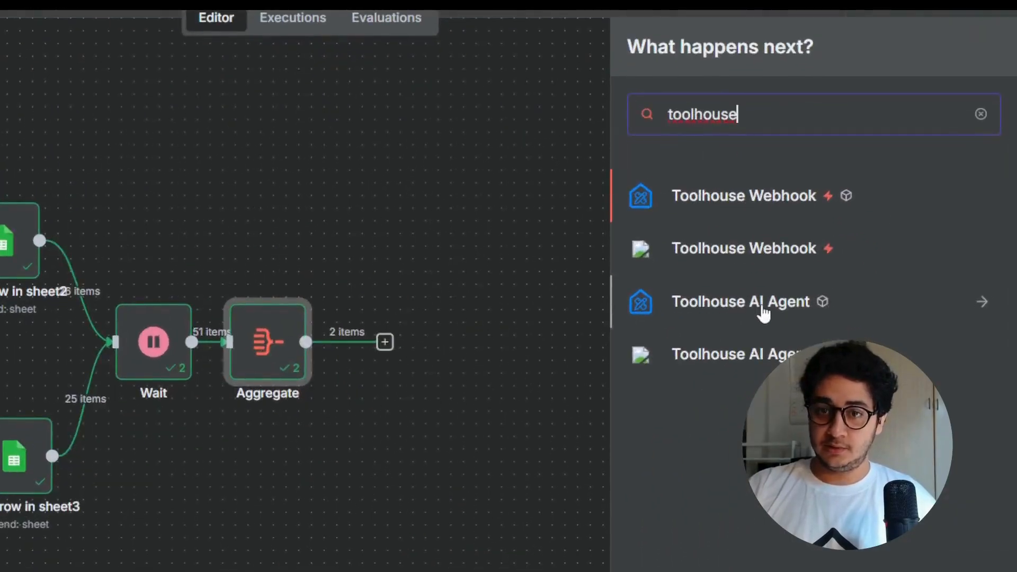
{"action": "left_click", "coordinate": [763, 310]}
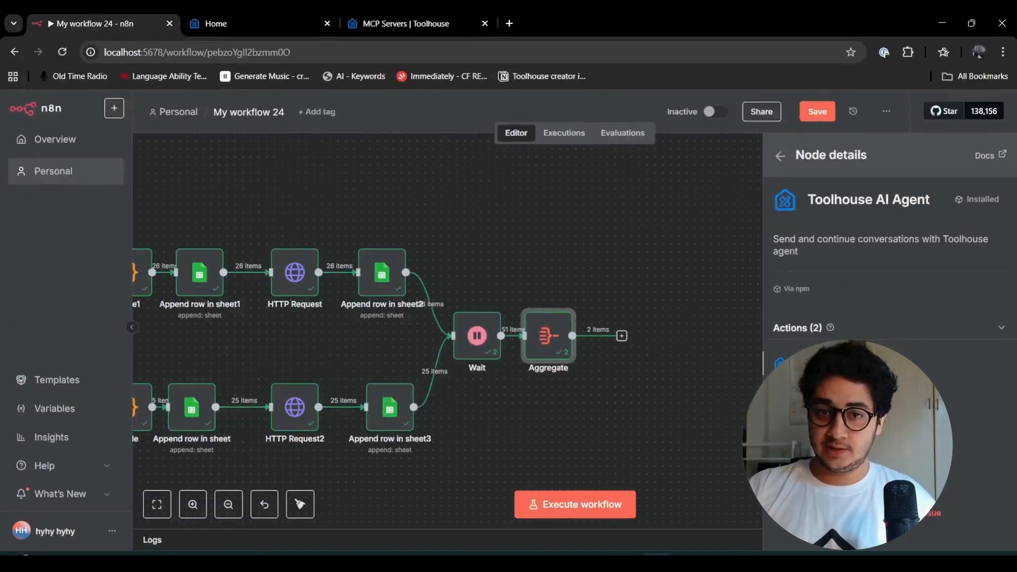
Step: Choose Start Conversation and target the Reddit Digest Emailer agent
{"action": "left_click", "coordinate": [803, 357]}
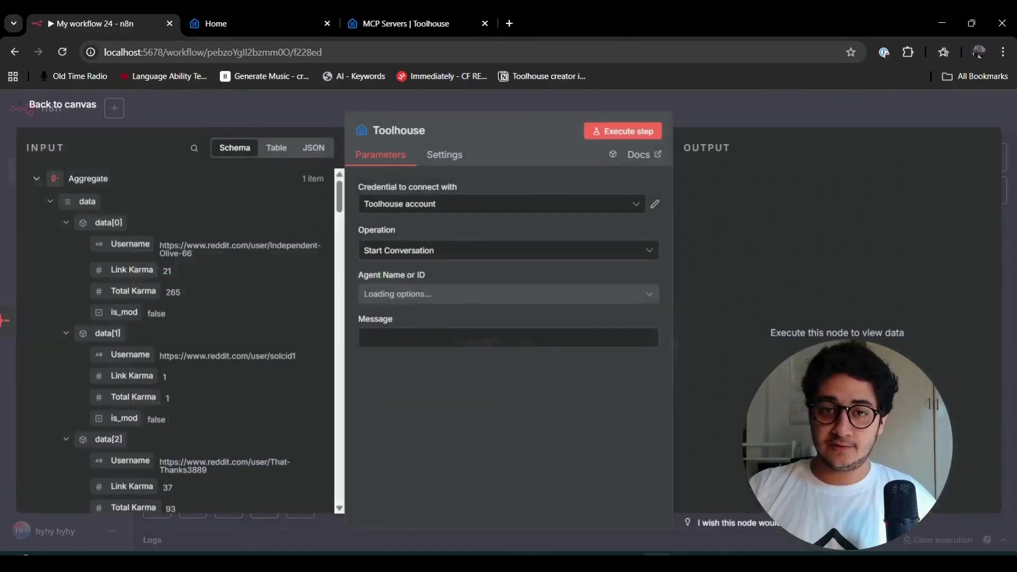
{"action": "mouse_move", "coordinate": [399, 277]}
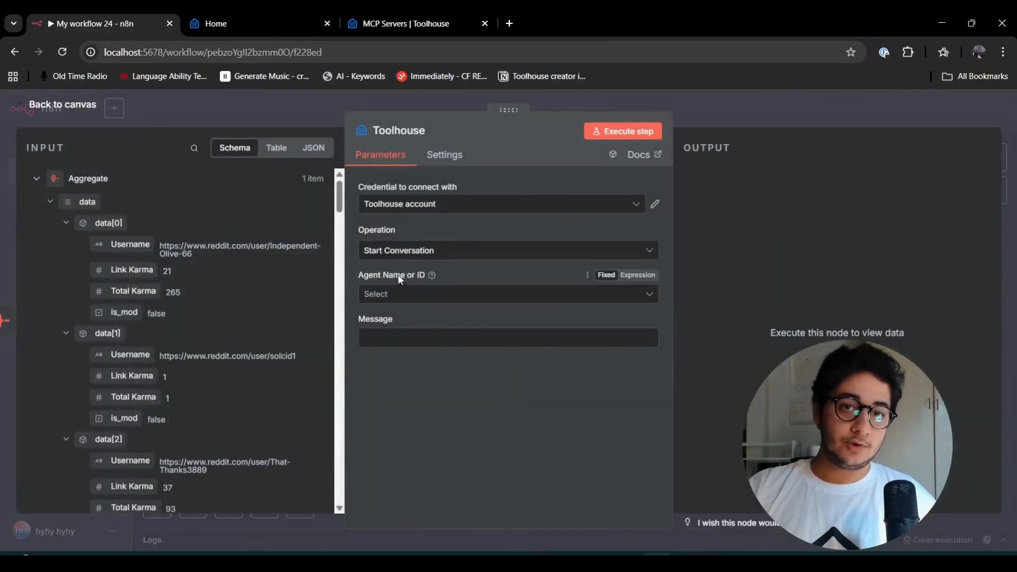
{"action": "left_click", "coordinate": [398, 296]}
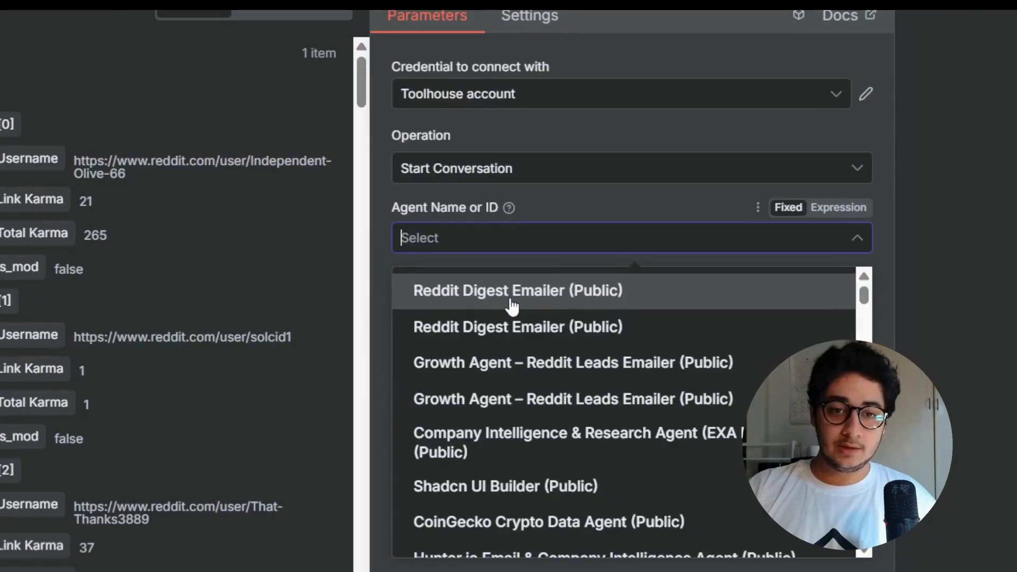
{"action": "left_click", "coordinate": [512, 304]}
{"action": "left_click", "coordinate": [434, 318]}
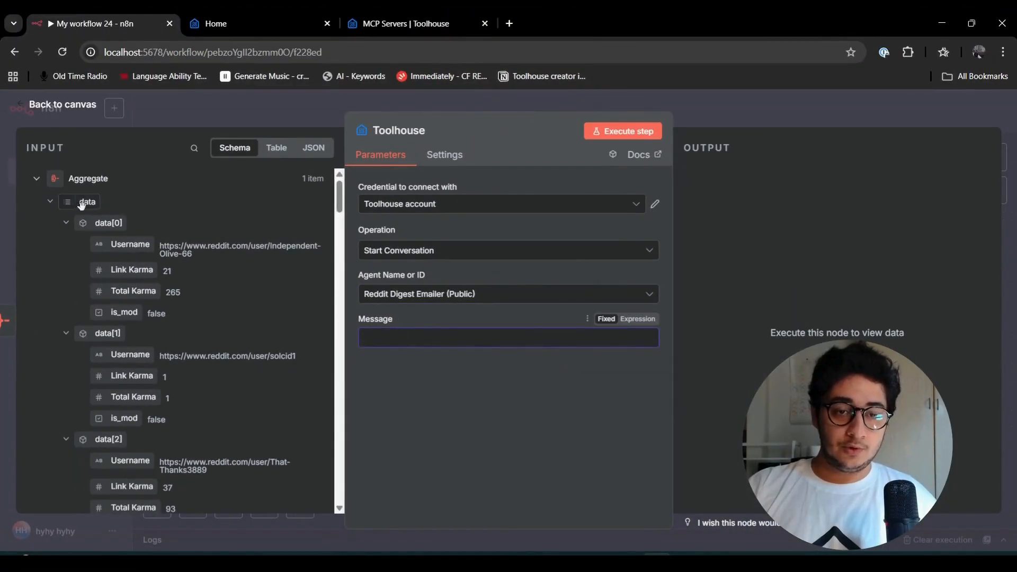
Step: Set the message to the aggregated data as {{ JSON.stringify($json.data) }}
{"action": "left_click_drag", "start_coordinate": [82, 202], "coordinate": [398, 338]}
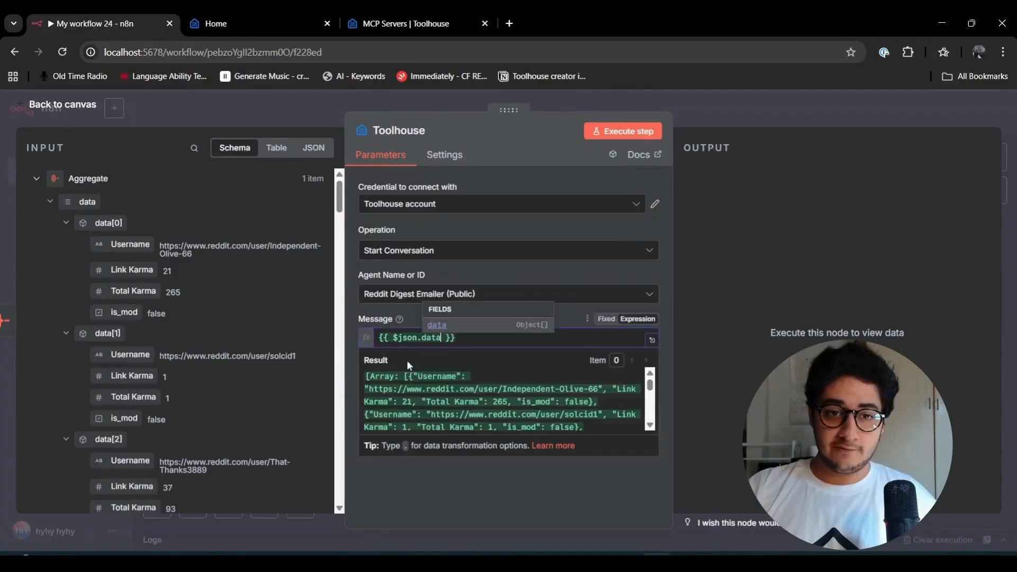
{"action": "key", "text": "ctrl+a"}
{"action": "type", "text": "{{ JSON.stringify($json.data) }}"}
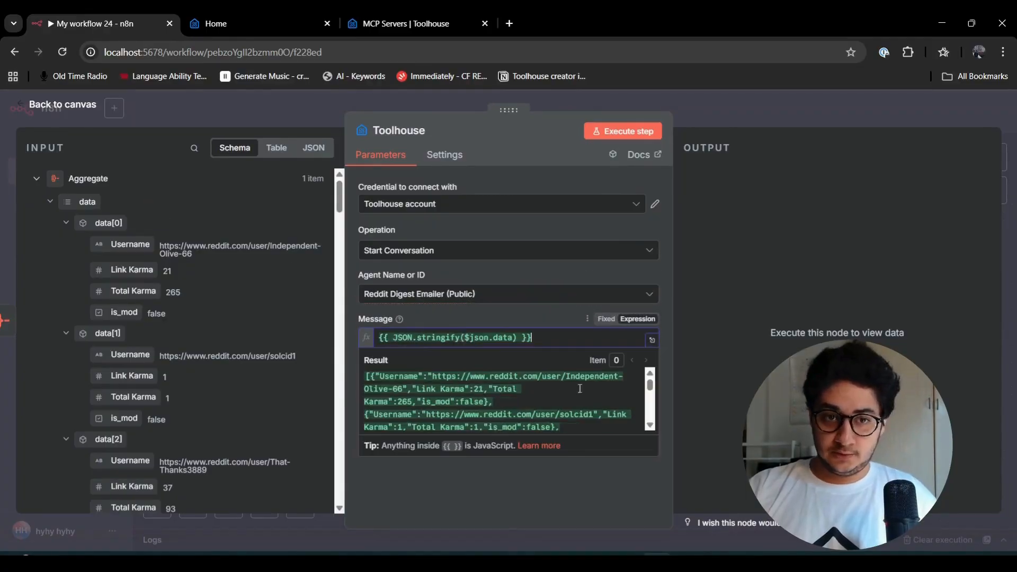
{"action": "left_click", "coordinate": [532, 485]}
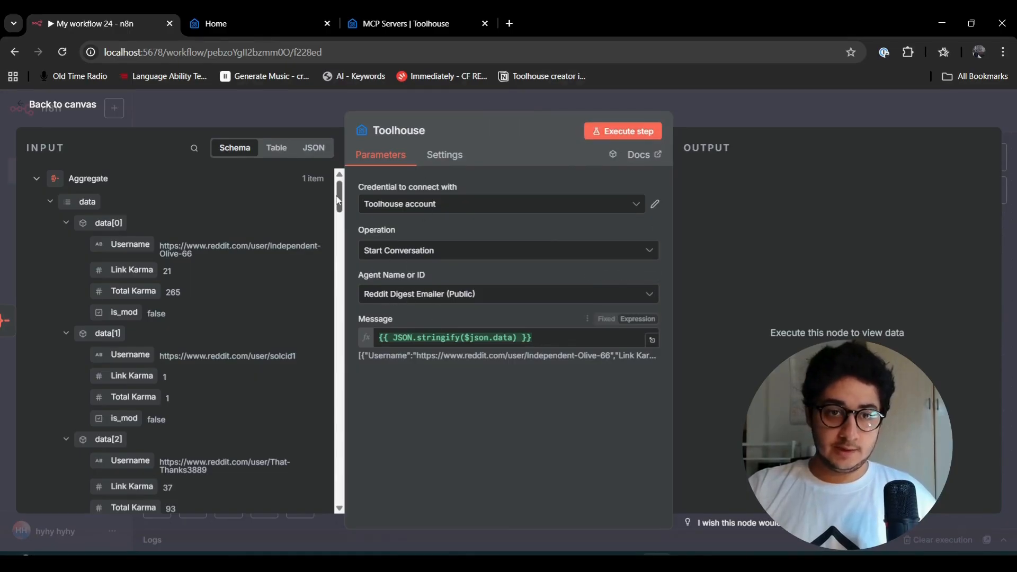
{"action": "left_click_drag", "start_coordinate": [338, 195], "coordinate": [339, 425]}
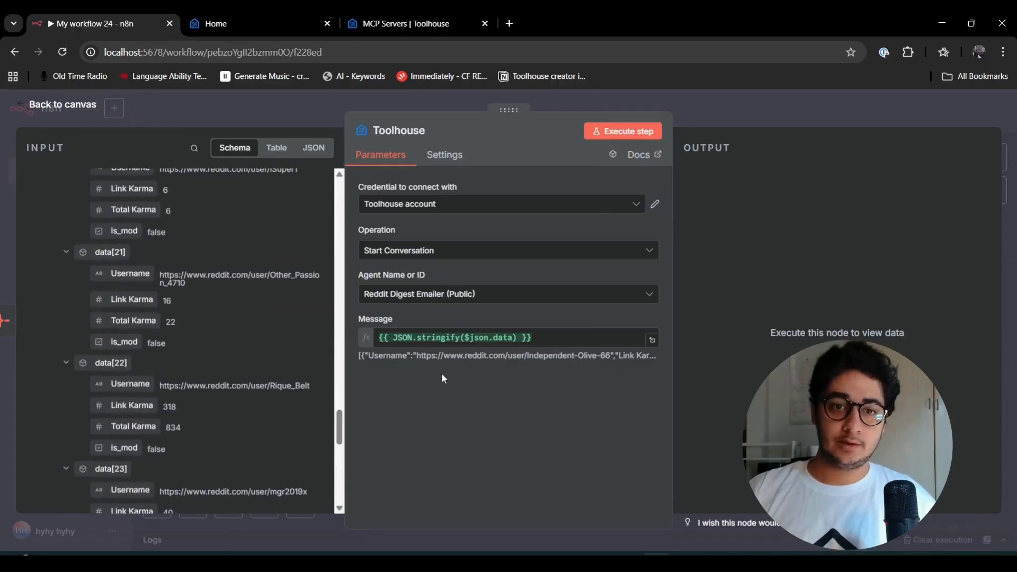
{"action": "left_click_drag", "start_coordinate": [339, 411], "coordinate": [342, 411]}
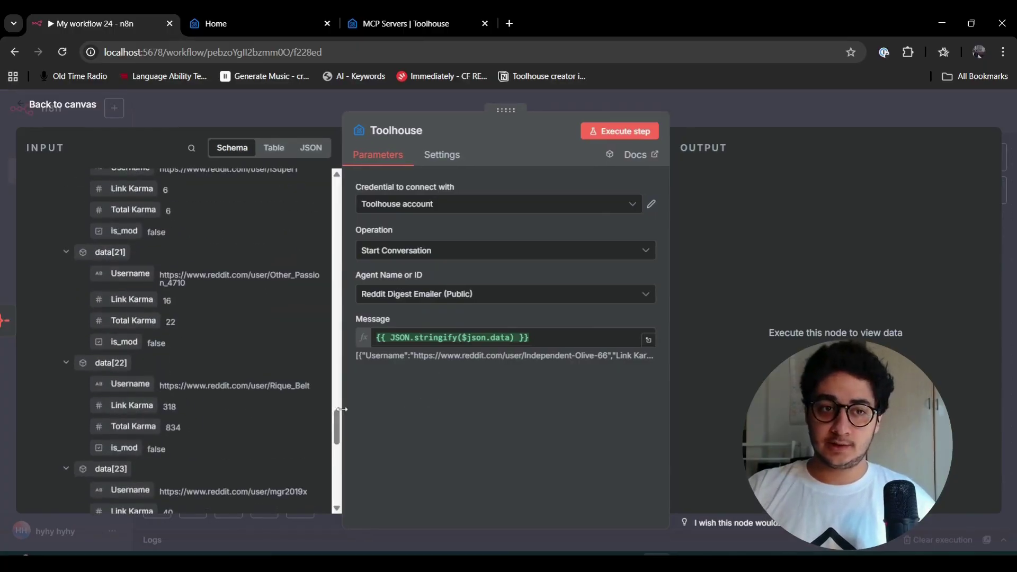
Step: Execute the Toolhouse step, return to the canvas and switch to the Toolhouse site
{"action": "left_click", "coordinate": [612, 131]}
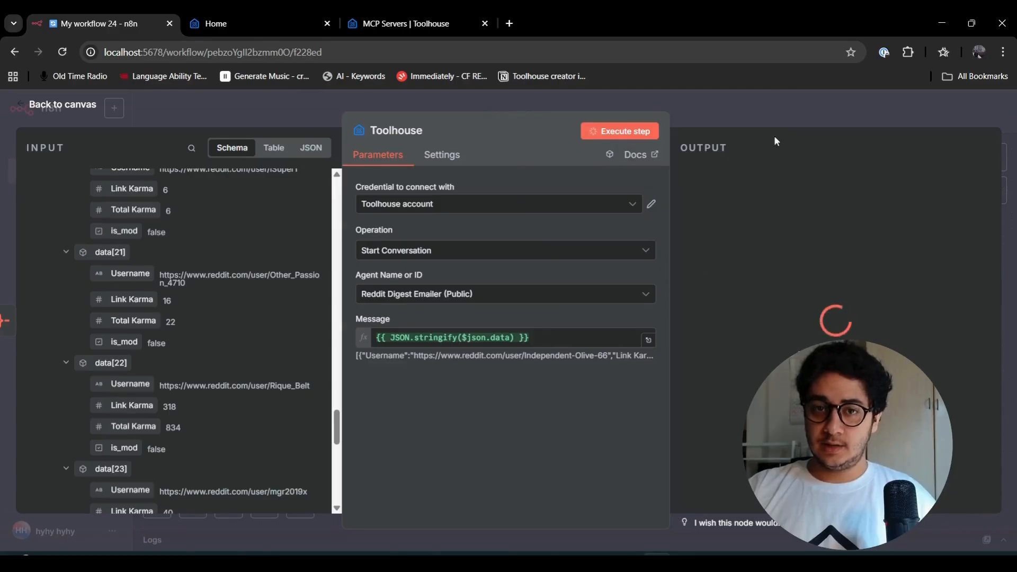
{"action": "left_click", "coordinate": [800, 109]}
{"action": "left_click_drag", "start_coordinate": [650, 349], "coordinate": [619, 349]}
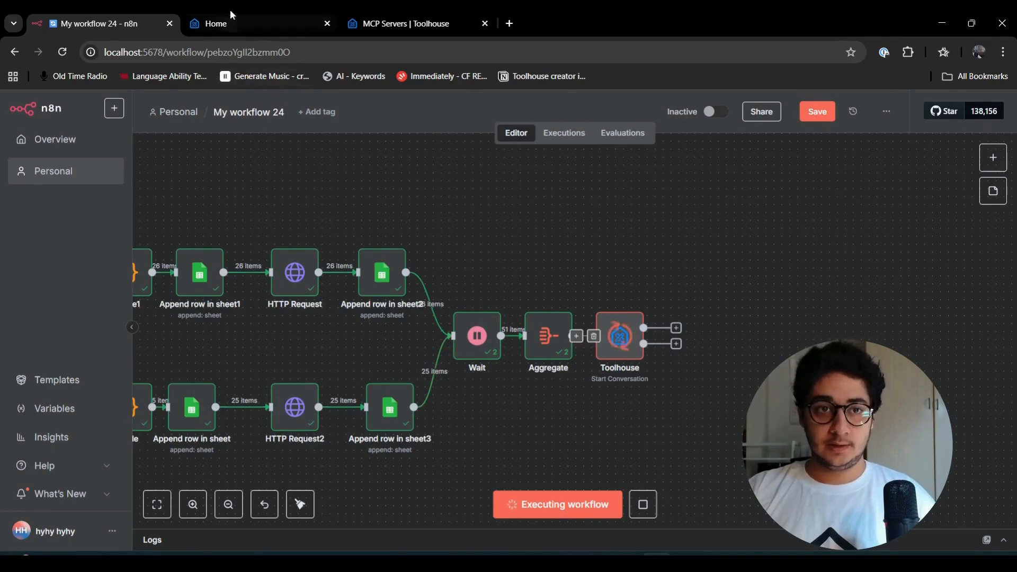
{"action": "left_click", "coordinate": [216, 23]}
Step: Open the in-progress Reddit Digest Emailer run under Agent Runs, then go back to n8n
{"action": "left_click", "coordinate": [52, 194]}
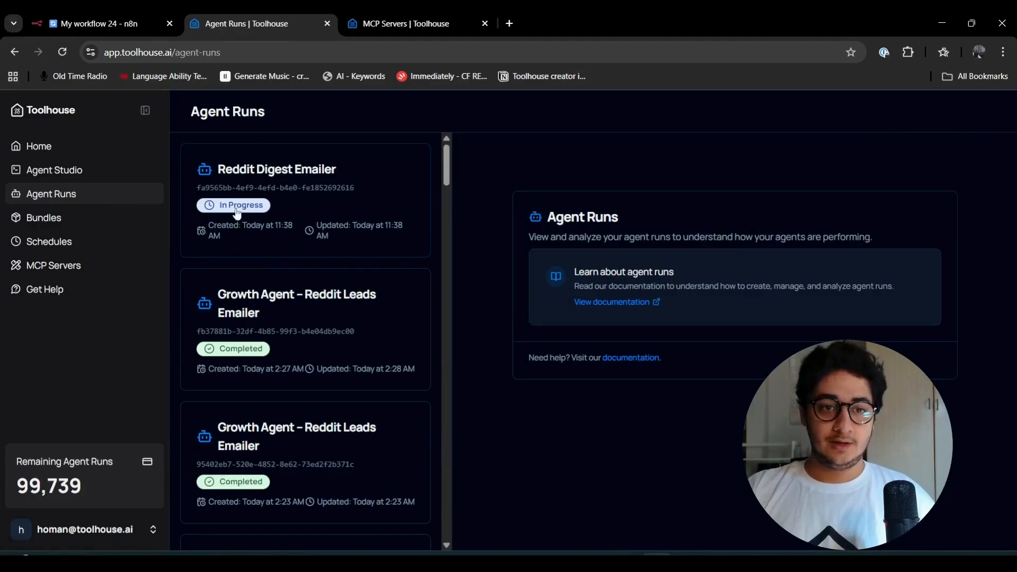
{"action": "left_click", "coordinate": [262, 212]}
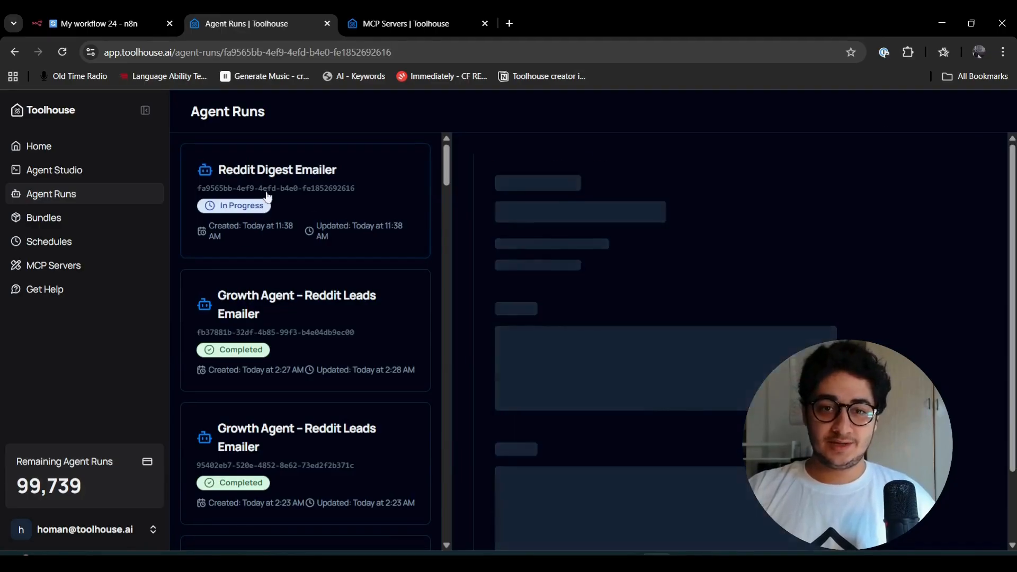
{"action": "left_click", "coordinate": [105, 23]}
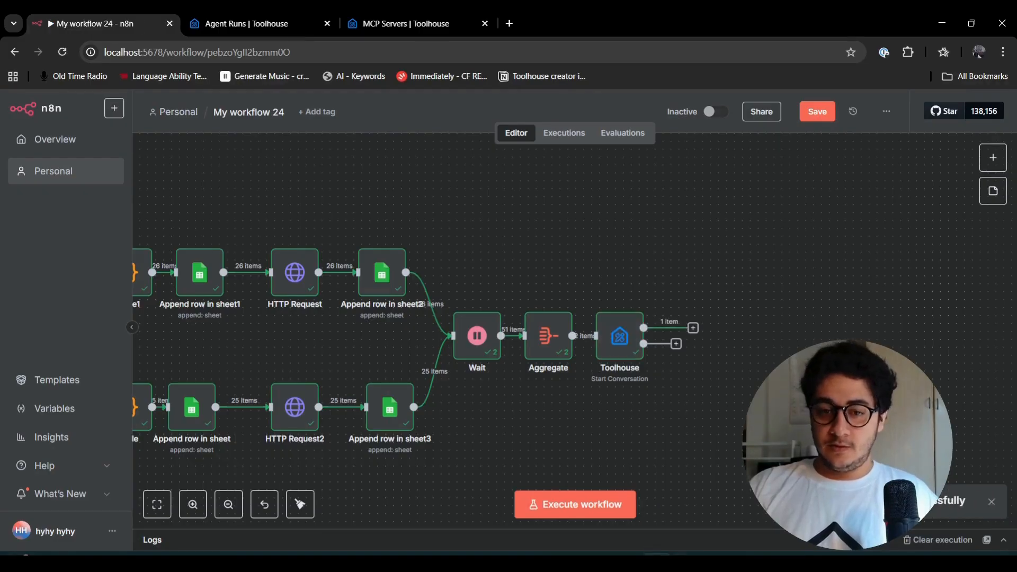
Step: Open Gmail in a new tab and open the Today's Reddit Haunt digest email
{"action": "key", "text": "alt+Tab"}
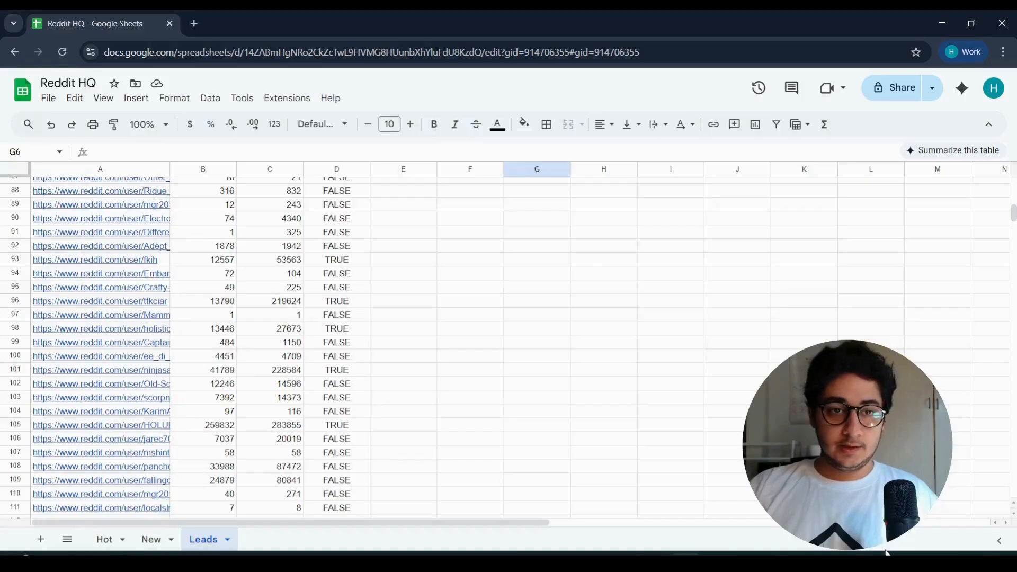
{"action": "left_click", "coordinate": [352, 23]}
{"action": "type", "text": "gma"}
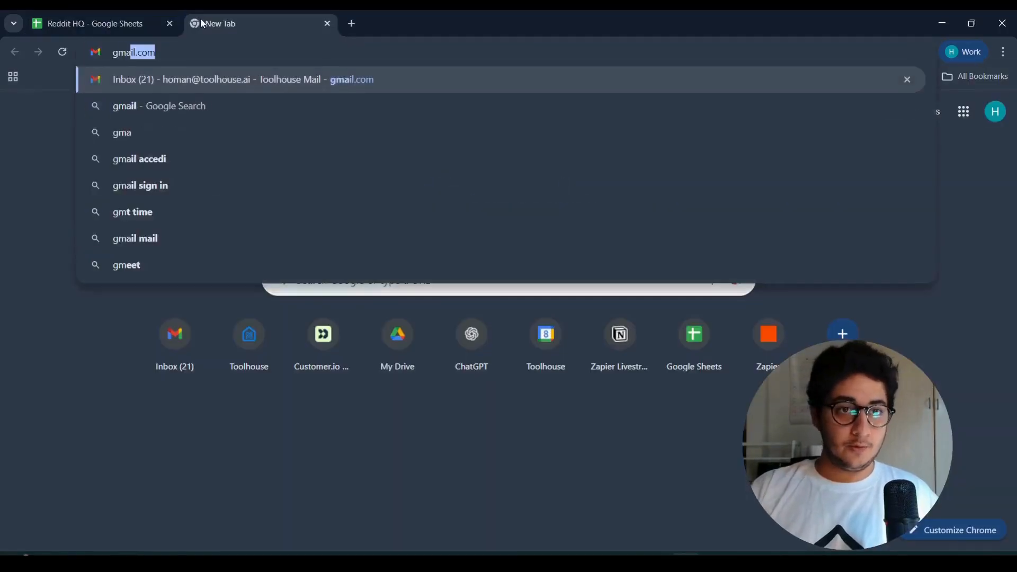
{"action": "key", "text": "Return"}
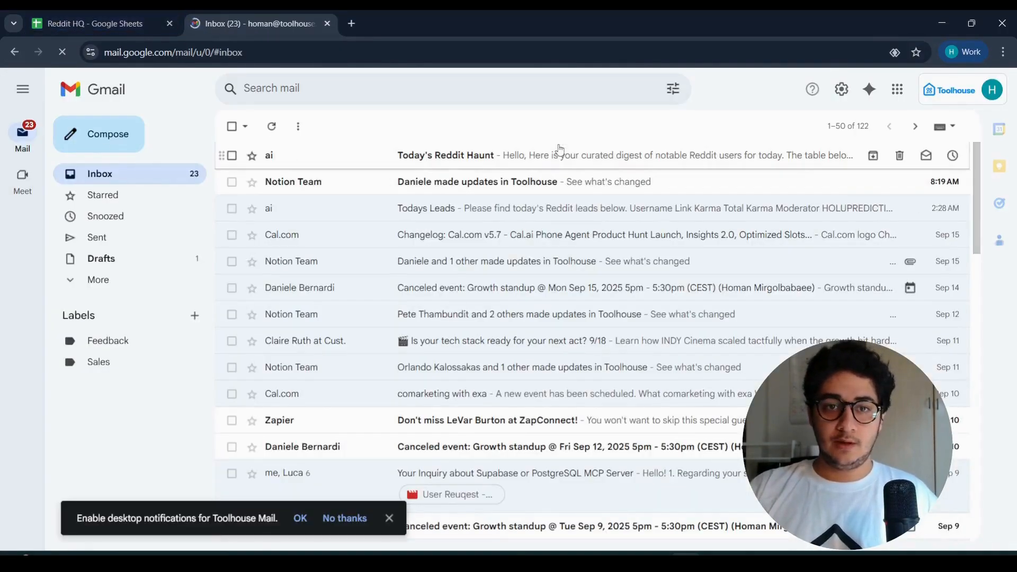
{"action": "left_click", "coordinate": [557, 155]}
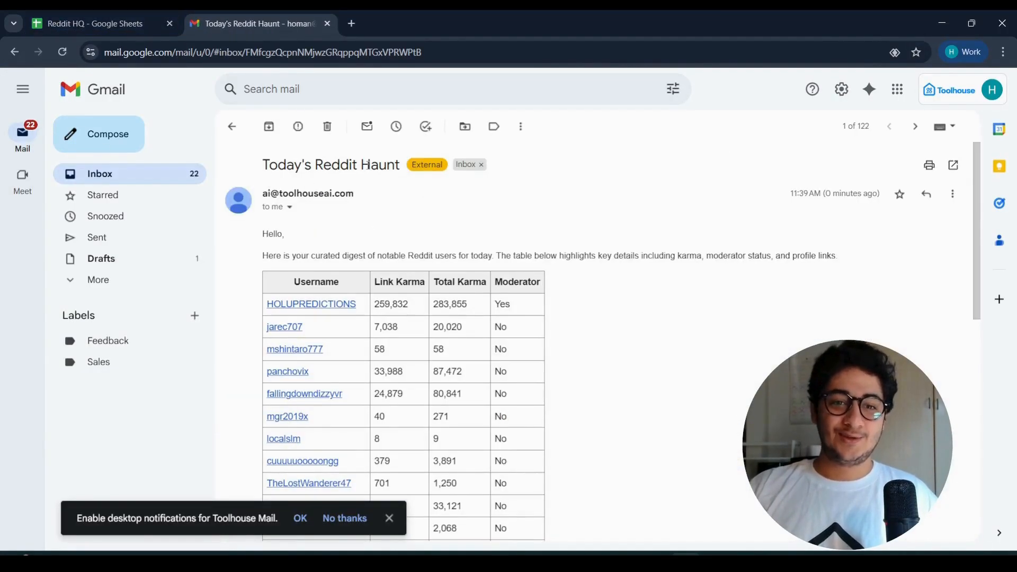
{"action": "scroll", "coordinate": [294, 274], "scroll_direction": "down", "scroll_amount": 2}
{"action": "scroll", "coordinate": [293, 258], "scroll_direction": "down", "scroll_amount": 1}
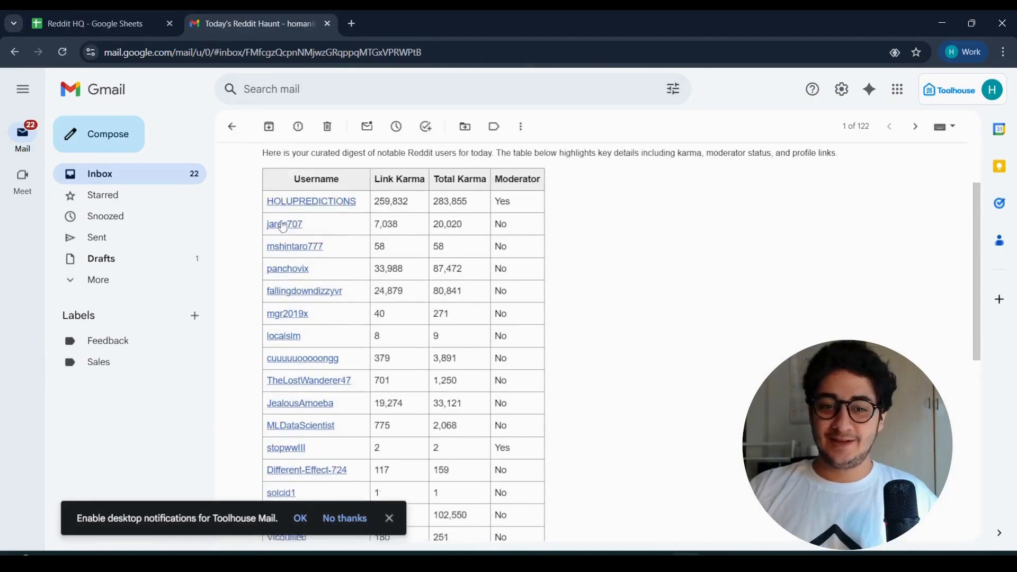
{"action": "scroll", "coordinate": [281, 226], "scroll_direction": "up", "scroll_amount": 1}
{"action": "scroll", "coordinate": [275, 247], "scroll_direction": "up", "scroll_amount": 2}
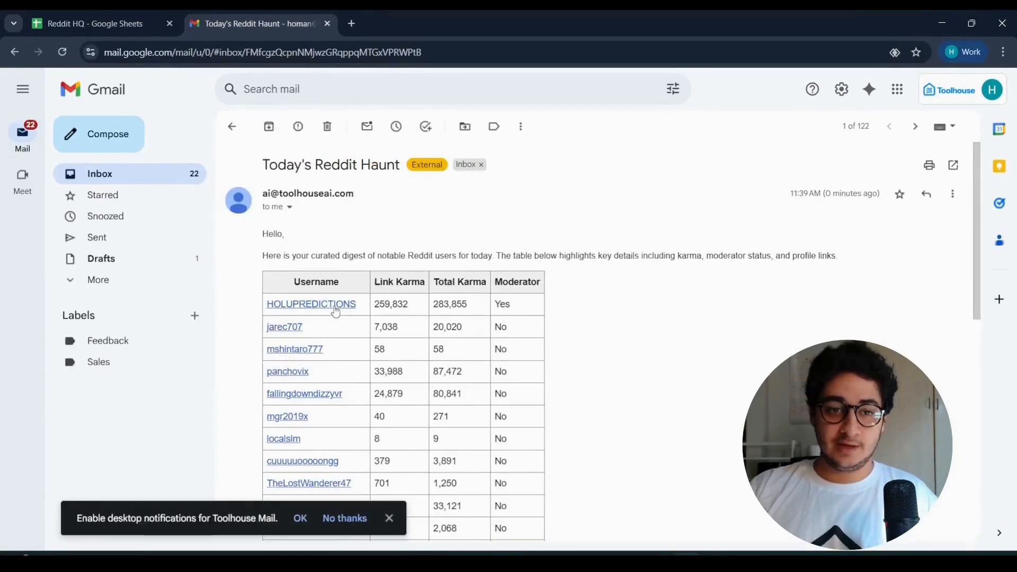
{"action": "scroll", "coordinate": [329, 311], "scroll_direction": "down", "scroll_amount": 1}
{"action": "left_click", "coordinate": [297, 284]}
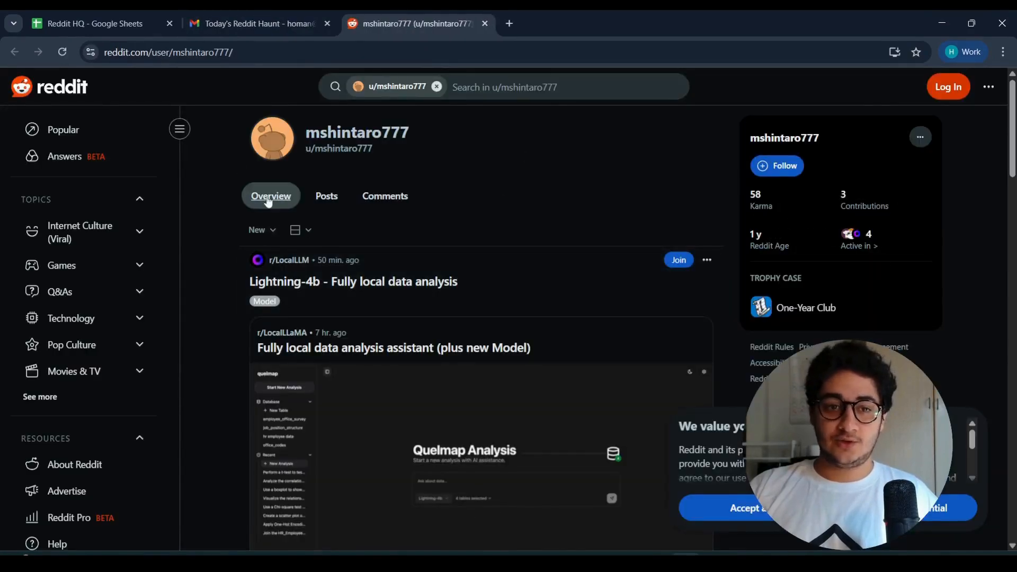
{"action": "scroll", "coordinate": [408, 220], "scroll_direction": "down", "scroll_amount": 2}
{"action": "key", "text": "ctrl+shift+Tab"}
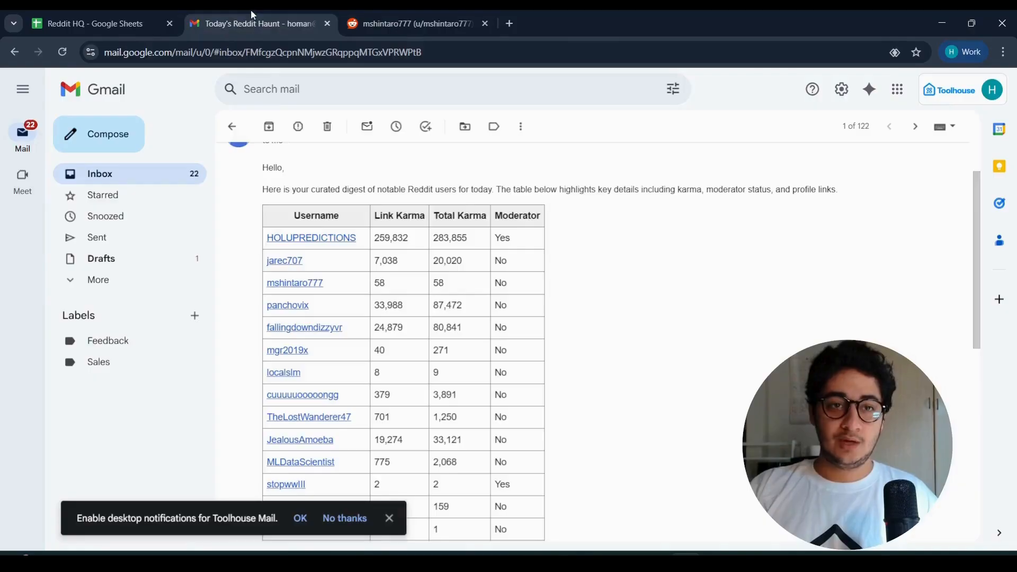
{"action": "scroll", "coordinate": [469, 347], "scroll_direction": "down", "scroll_amount": 2}
{"action": "scroll", "coordinate": [468, 347], "scroll_direction": "down", "scroll_amount": 4}
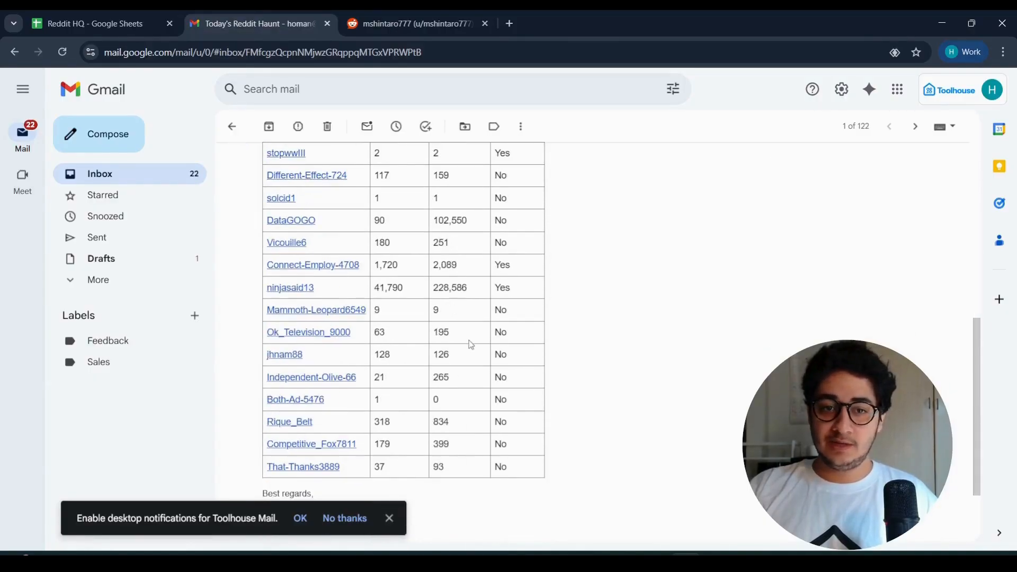
{"action": "scroll", "coordinate": [430, 354], "scroll_direction": "down", "scroll_amount": 4}
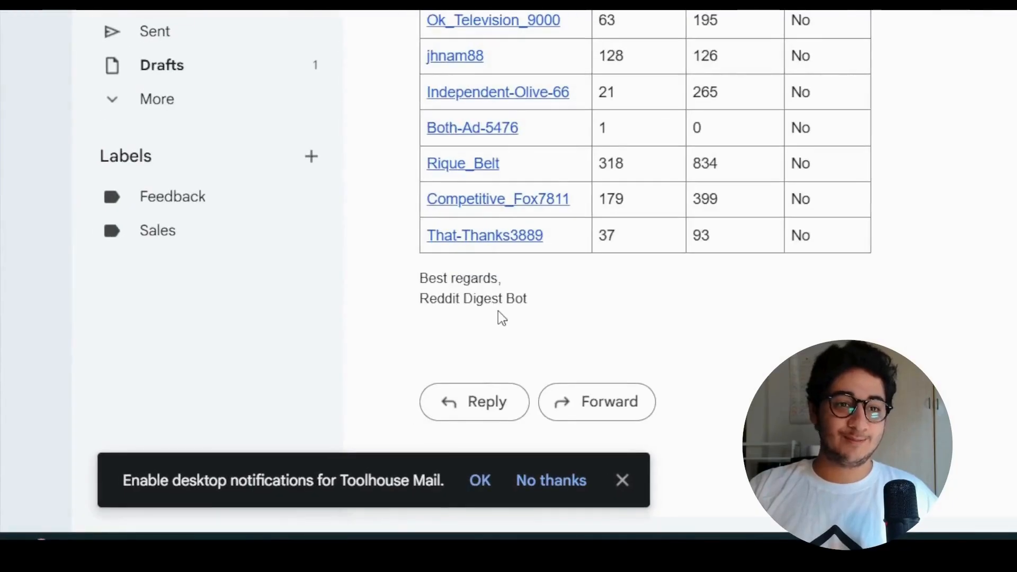
Step: Review the Hot, New and Leads sheets of the Reddit HQ spreadsheet
{"action": "left_click", "coordinate": [121, 23]}
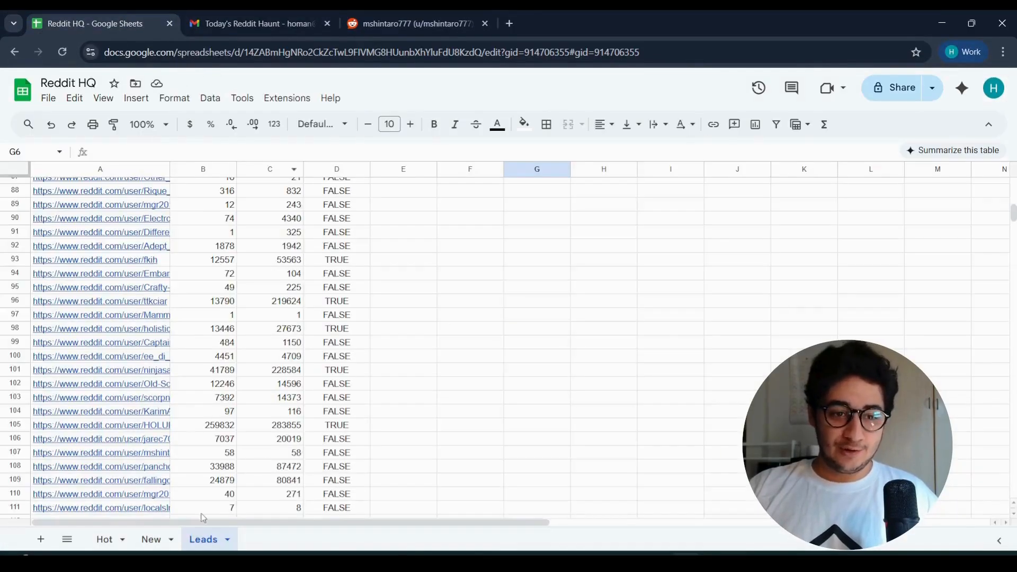
{"action": "left_click", "coordinate": [104, 539]}
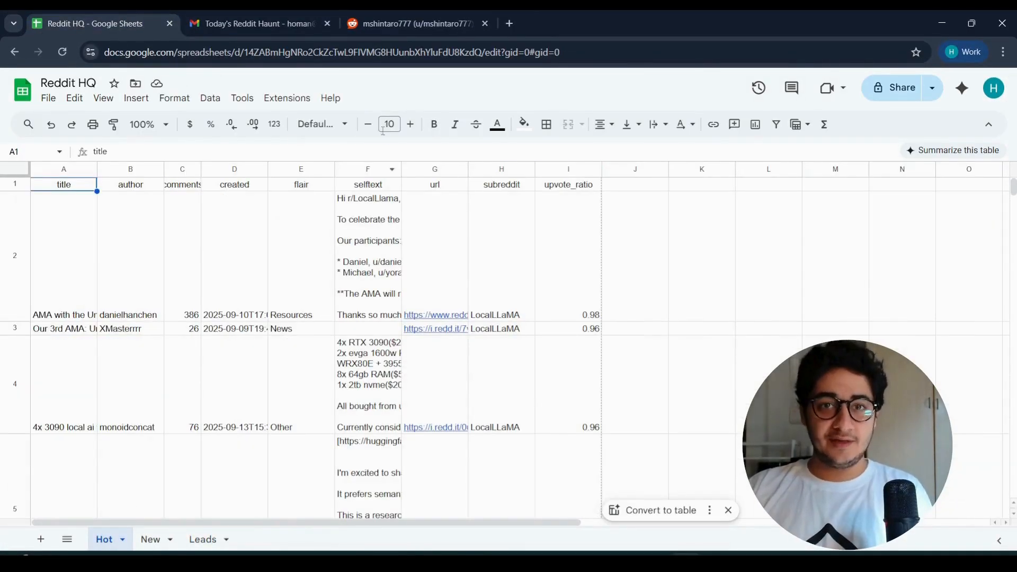
{"action": "left_click", "coordinate": [150, 540]}
{"action": "left_click", "coordinate": [203, 539]}
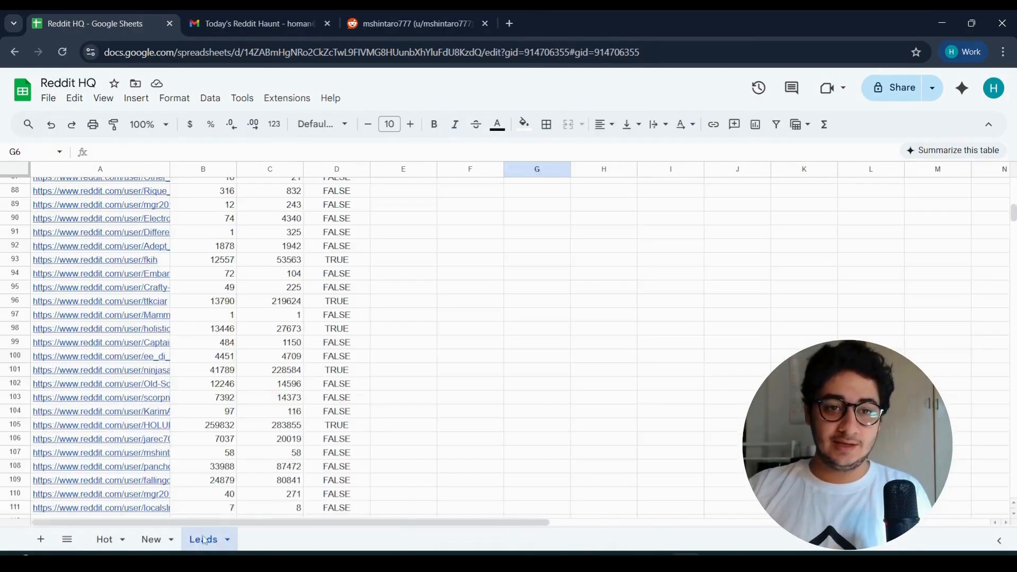
{"action": "scroll", "coordinate": [312, 263], "scroll_direction": "up", "scroll_amount": 5}
{"action": "scroll", "coordinate": [312, 262], "scroll_direction": "up", "scroll_amount": 10}
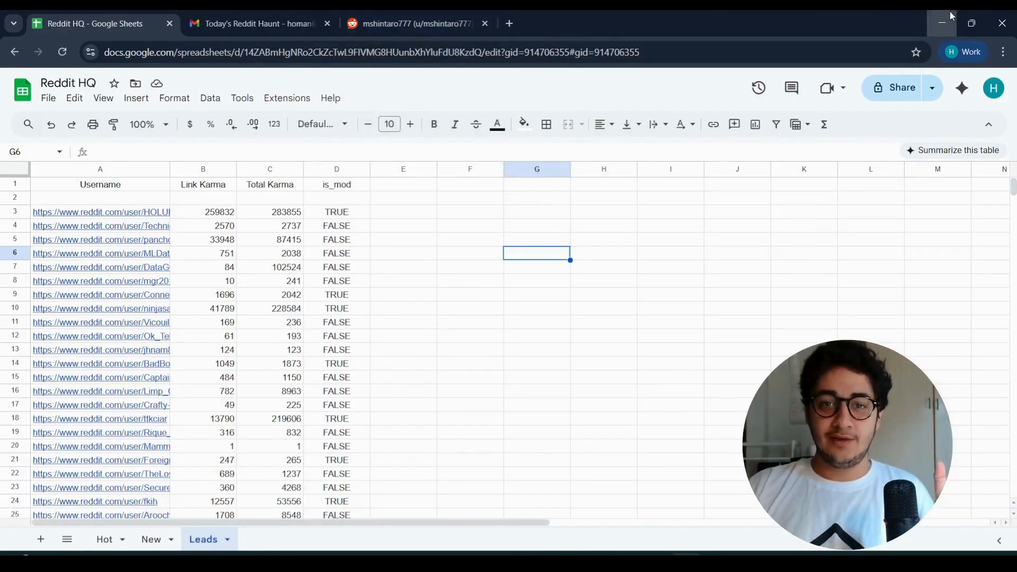
Step: Return to the n8n window and frame the complete Reddit-to-Toolhouse workflow
{"action": "key", "text": "alt+Tab"}
{"action": "left_click_drag", "start_coordinate": [715, 287], "coordinate": [839, 272]}
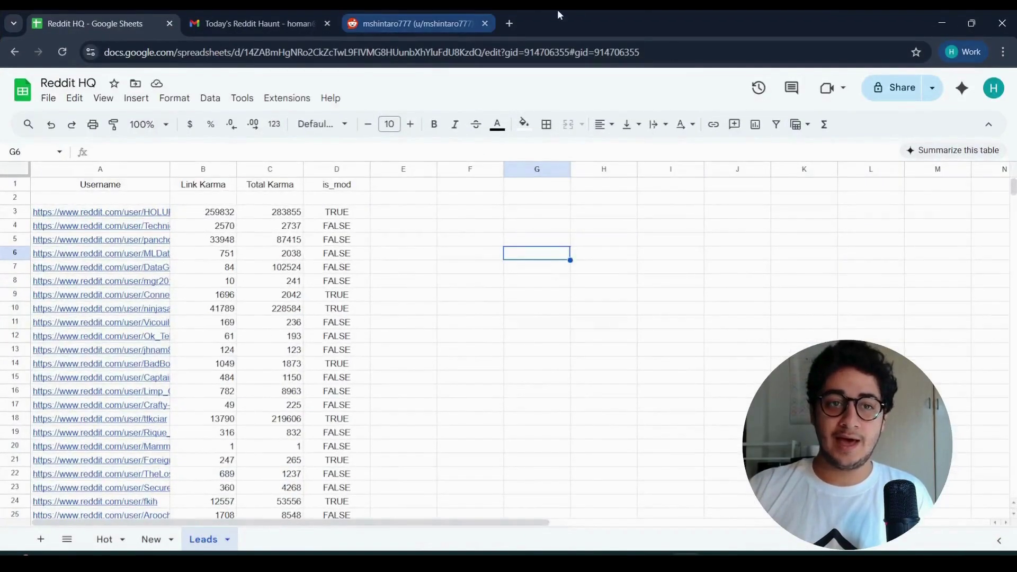
Step: Return to the Today's Reddit Haunt digest email in Gmail
{"action": "left_click", "coordinate": [314, 23]}
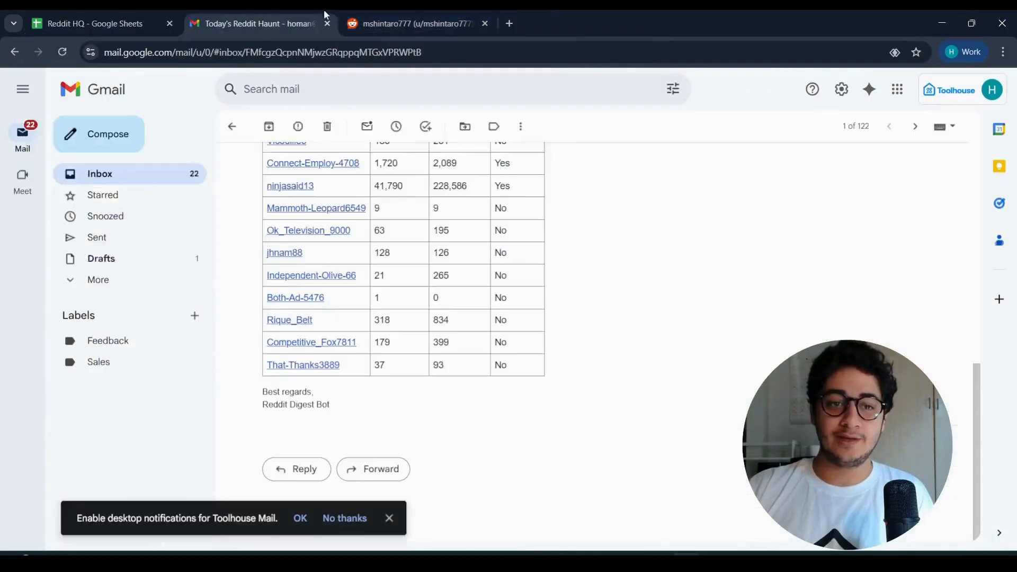
{"action": "scroll", "coordinate": [509, 318], "scroll_direction": "up", "scroll_amount": 5}
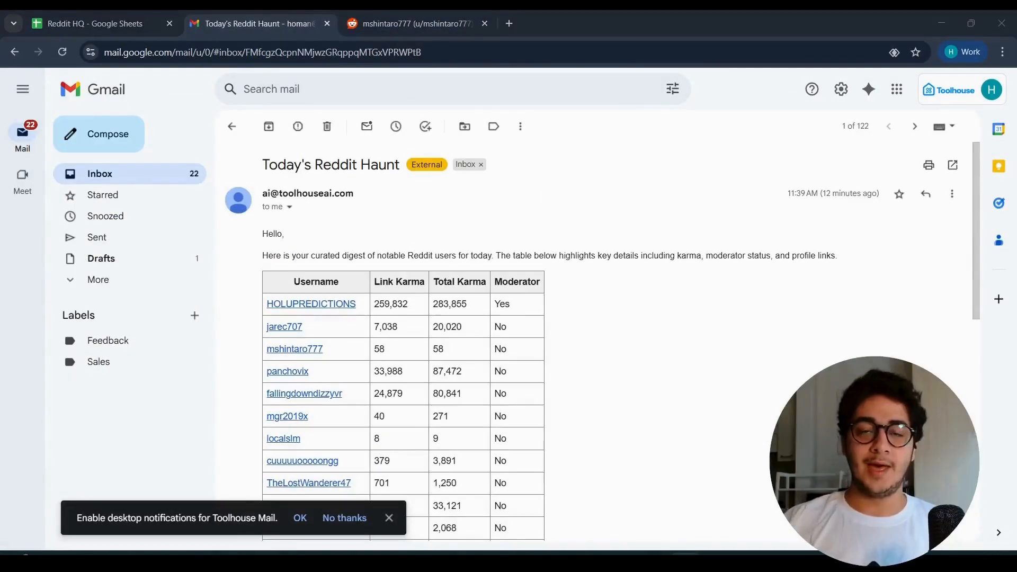